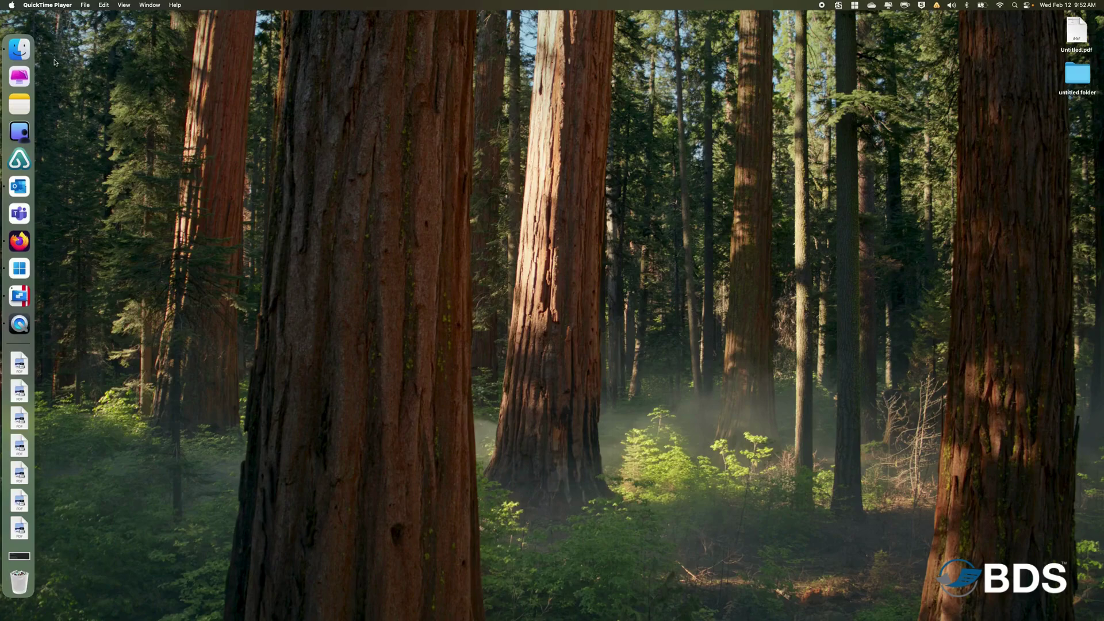
Show the computer's top level in a new Finder window and review Finder's Sidebar settings.
{"action": "left_click", "coordinate": [21, 53]}
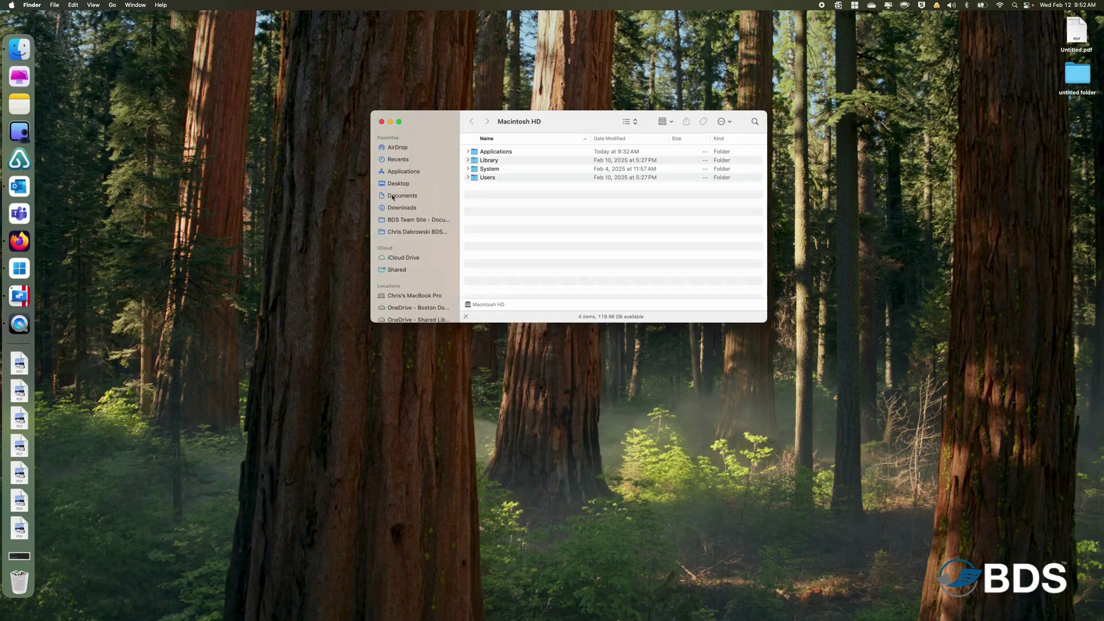
{"action": "left_click", "coordinate": [405, 298]}
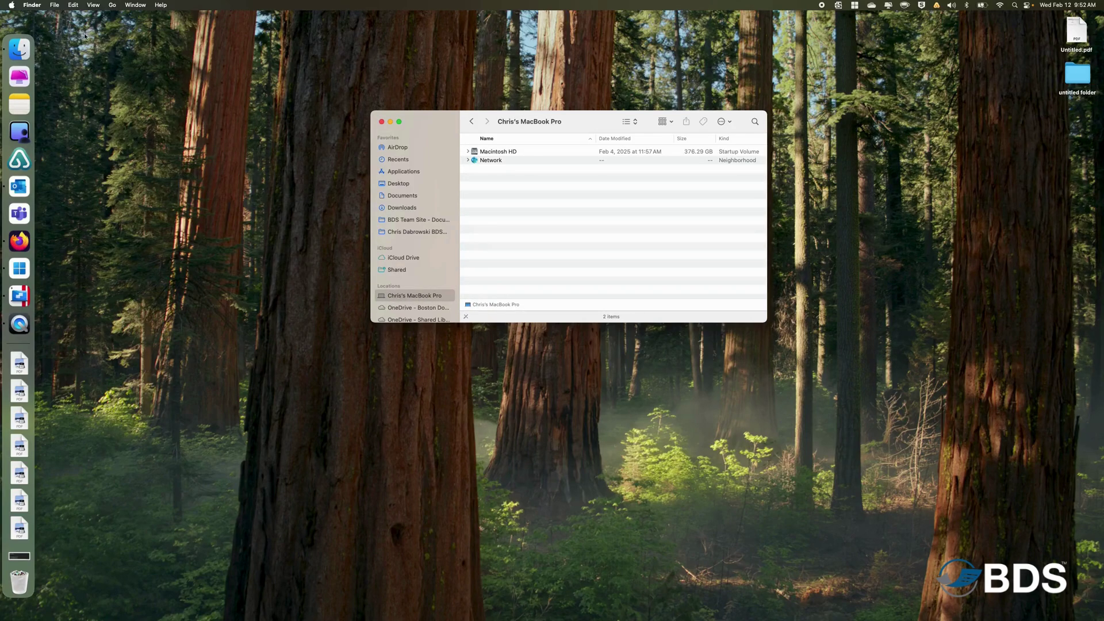
{"action": "left_click", "coordinate": [32, 5]}
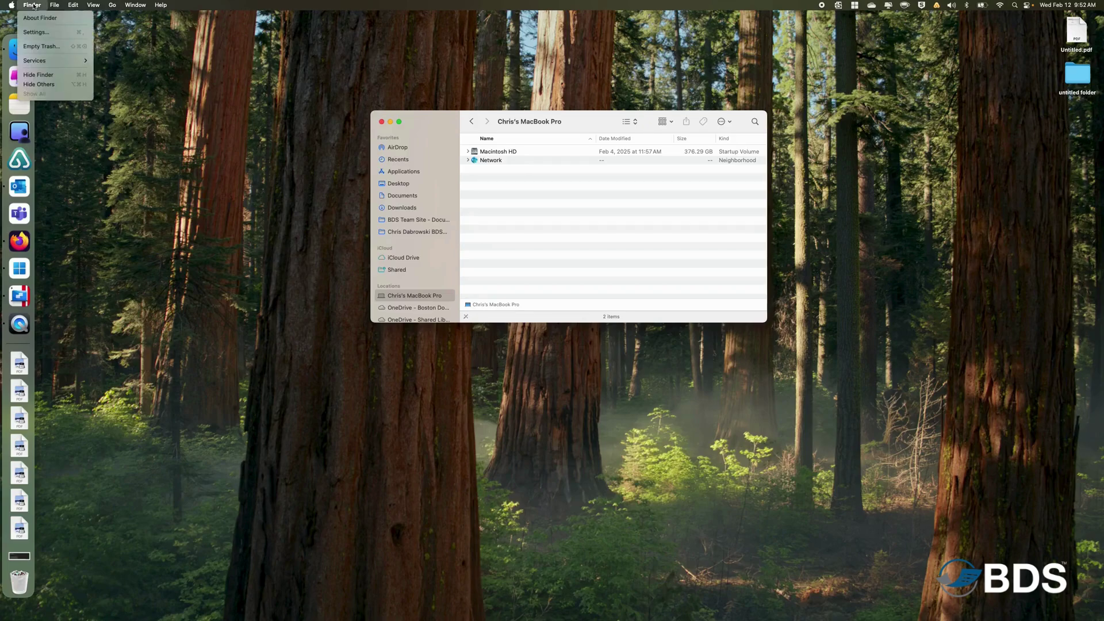
{"action": "left_click", "coordinate": [32, 32]}
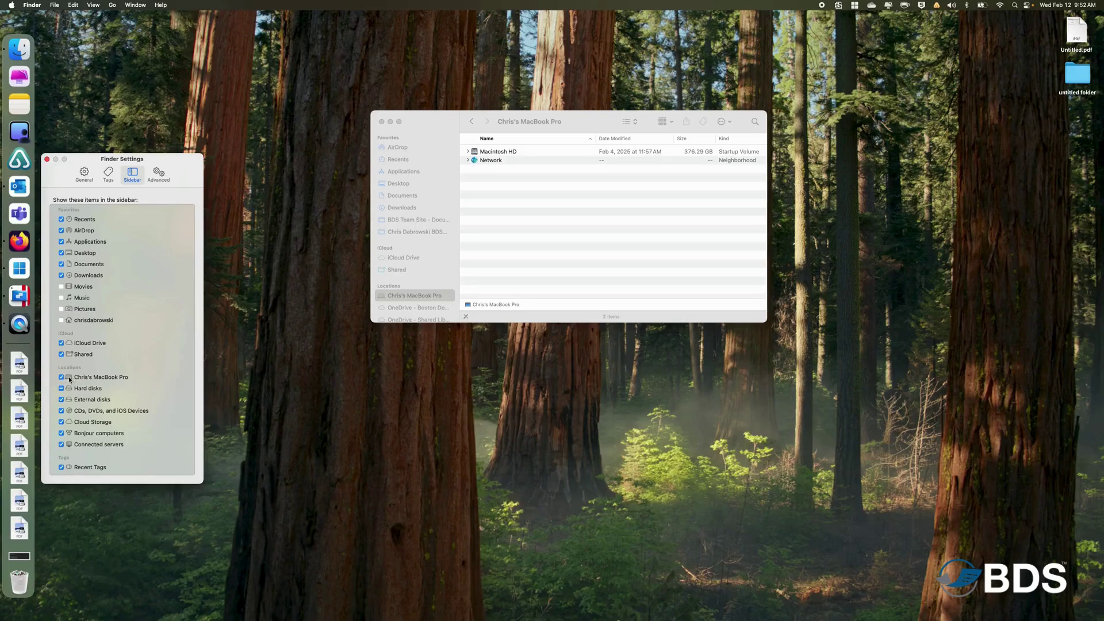
{"action": "left_click", "coordinate": [46, 160]}
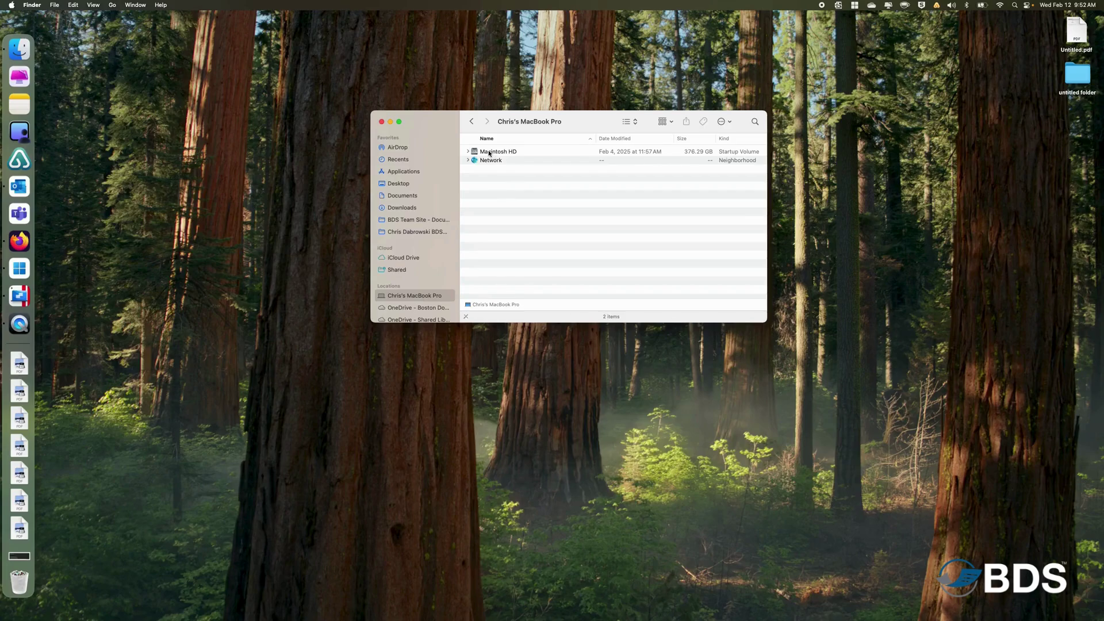
Create a folder named Scans in Macintosh HD > Users > home folder, then close Finder.
{"action": "double_click", "coordinate": [488, 153]}
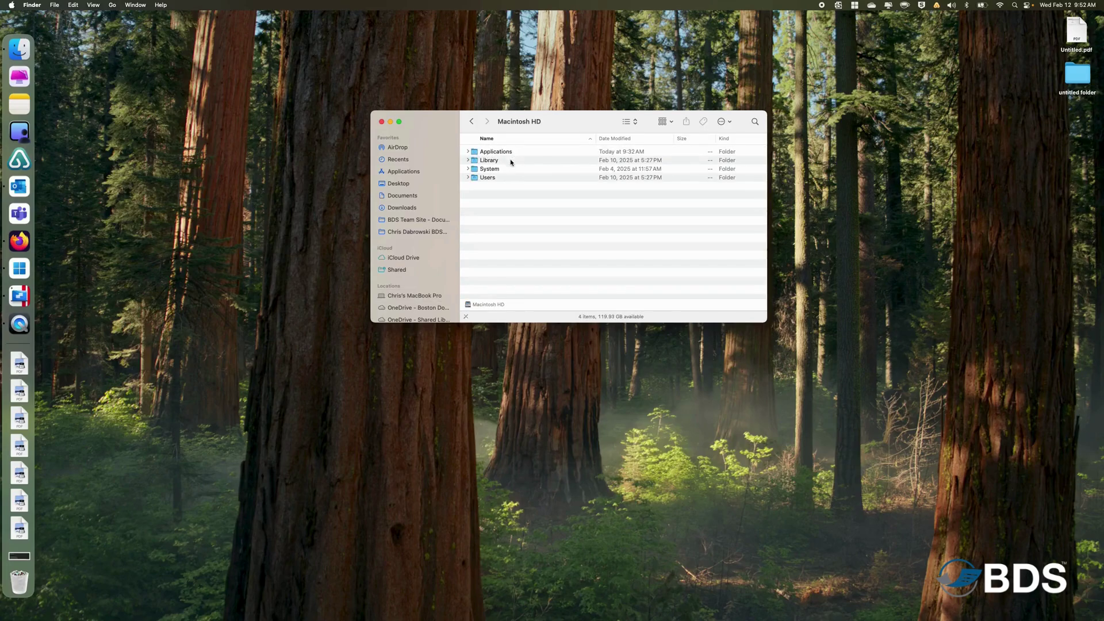
{"action": "double_click", "coordinate": [484, 179]}
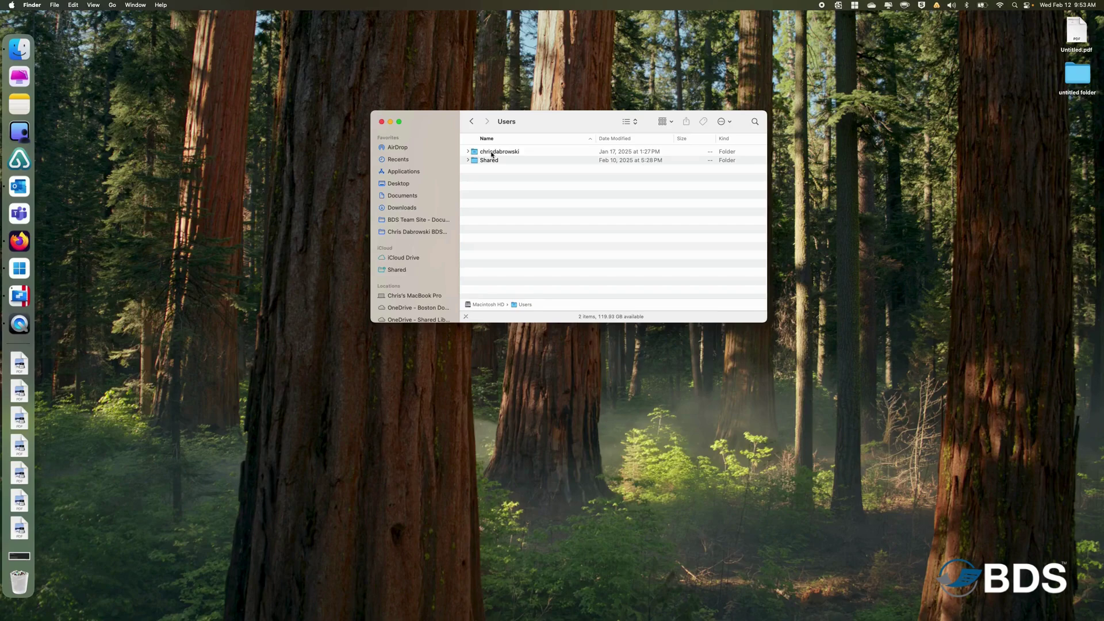
{"action": "double_click", "coordinate": [491, 155]}
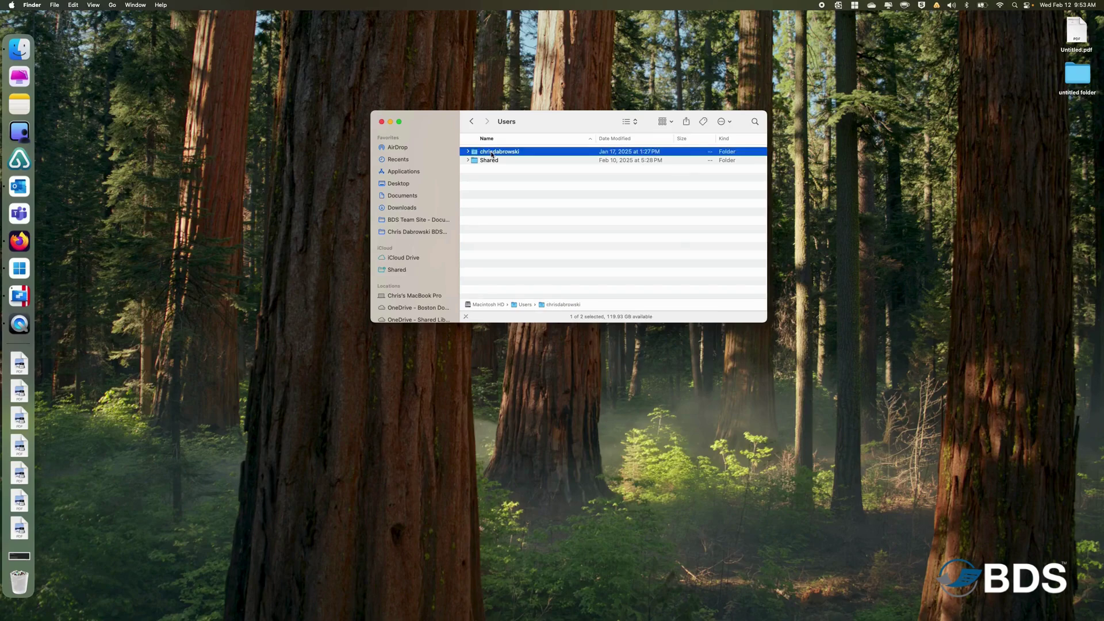
{"action": "right_click", "coordinate": [506, 270]}
{"action": "left_click", "coordinate": [521, 277]}
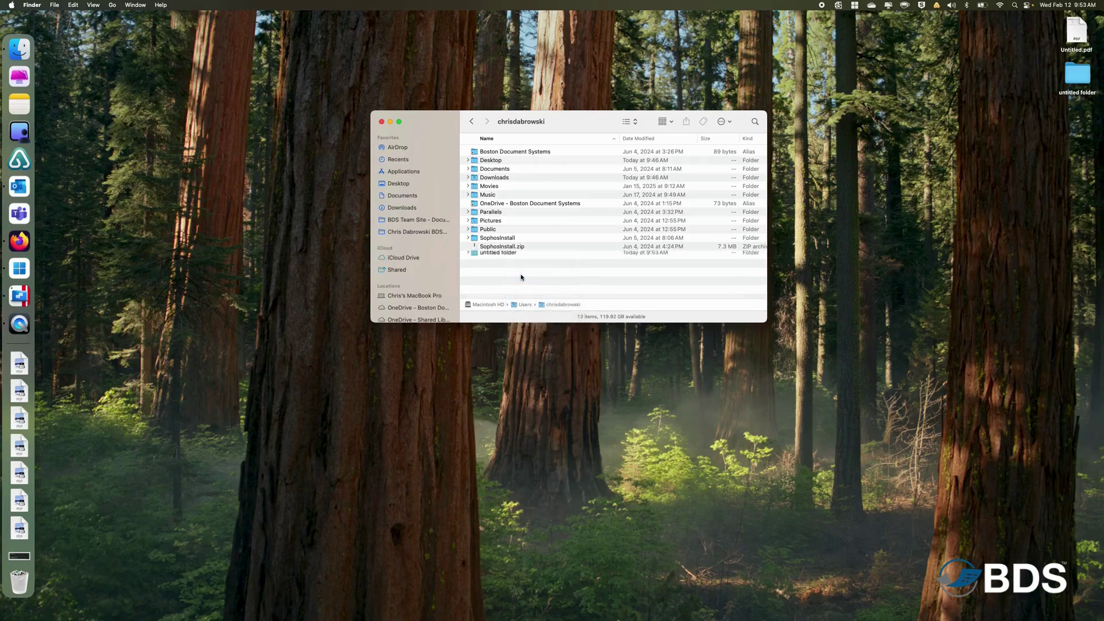
{"action": "type", "text": "Scans"}
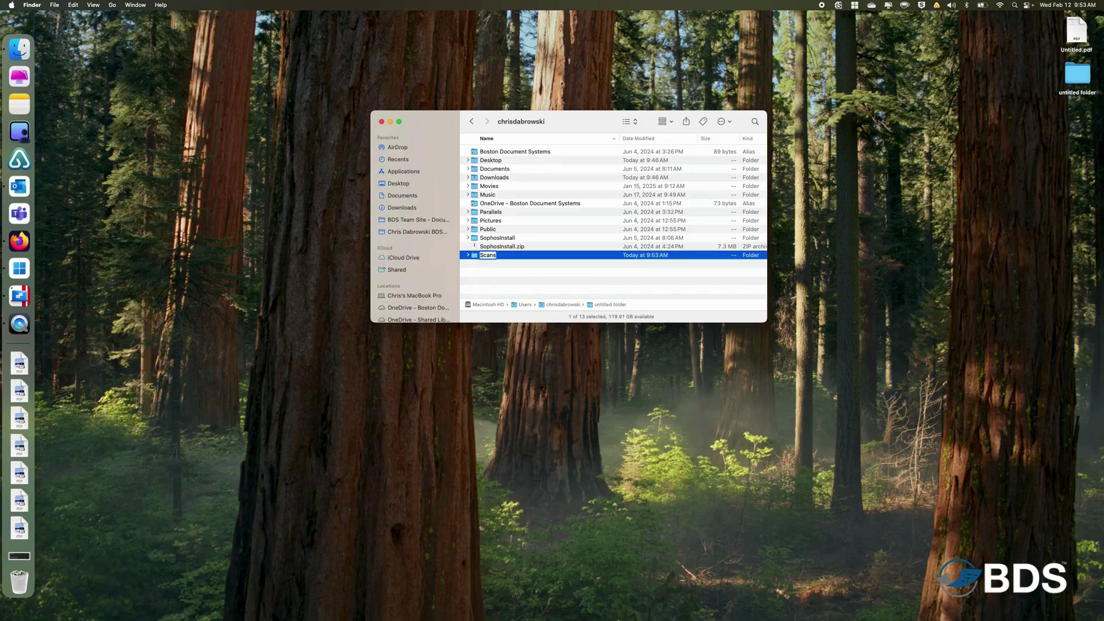
{"action": "key", "text": "Return"}
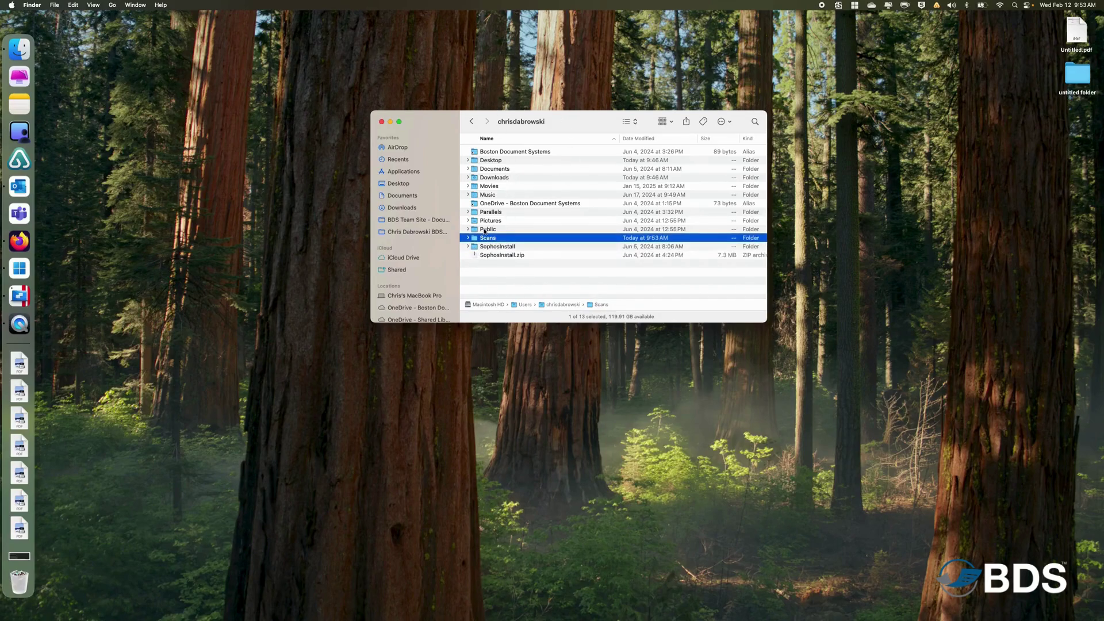
{"action": "left_click", "coordinate": [382, 122]}
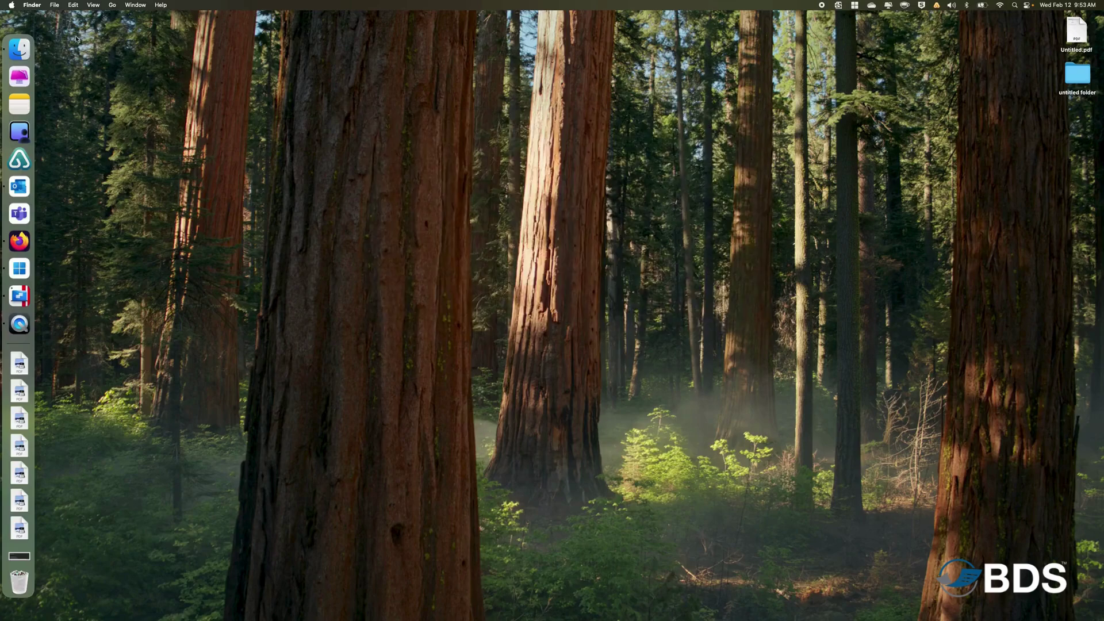
Open System Settings from the Apple menu and go to General > Sharing.
{"action": "left_click", "coordinate": [11, 6]}
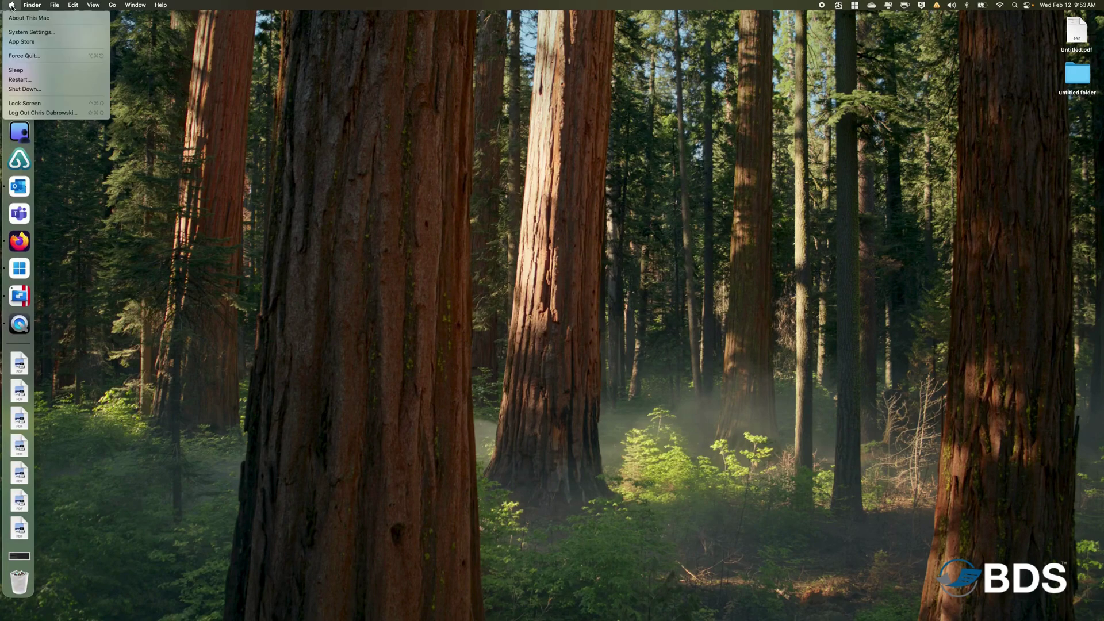
{"action": "left_click", "coordinate": [19, 33]}
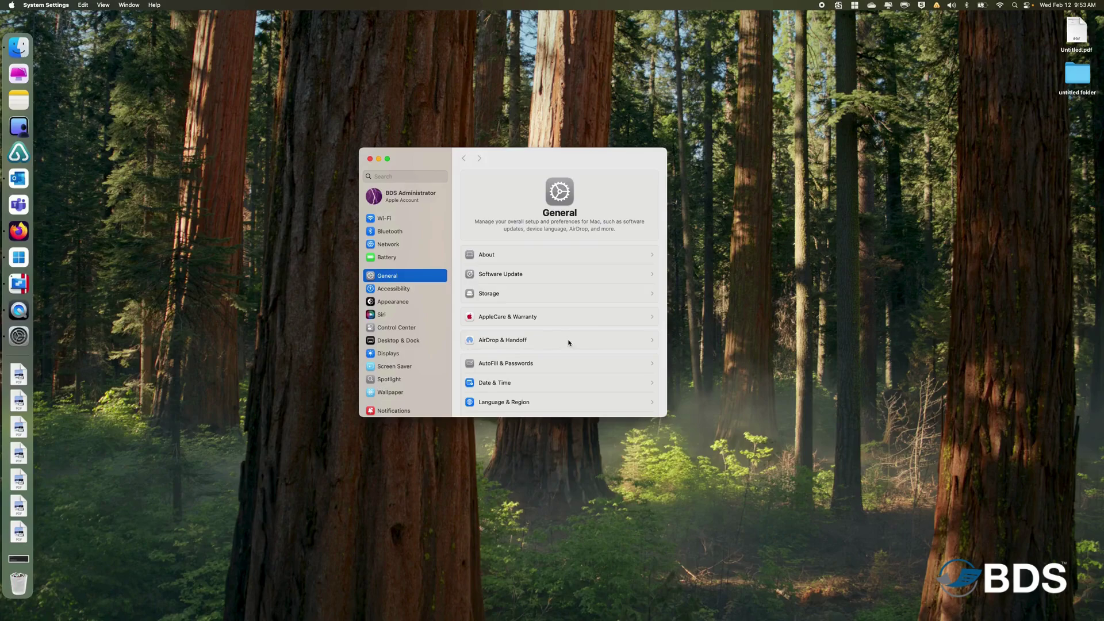
{"action": "scroll", "coordinate": [568, 343], "scroll_direction": "down", "scroll_amount": 3}
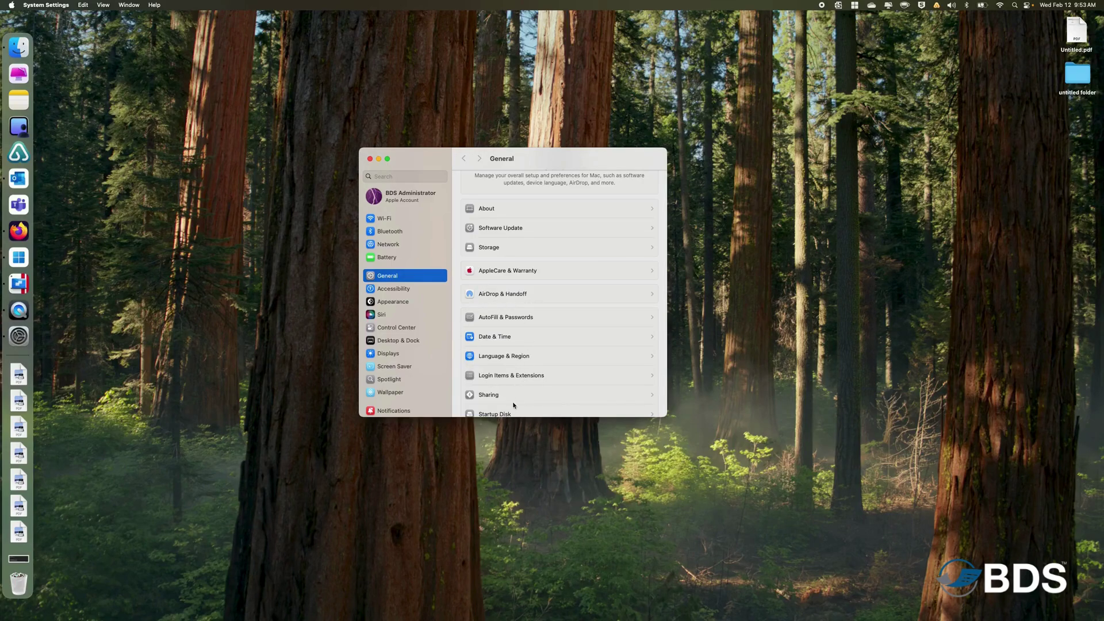
{"action": "left_click", "coordinate": [477, 394]}
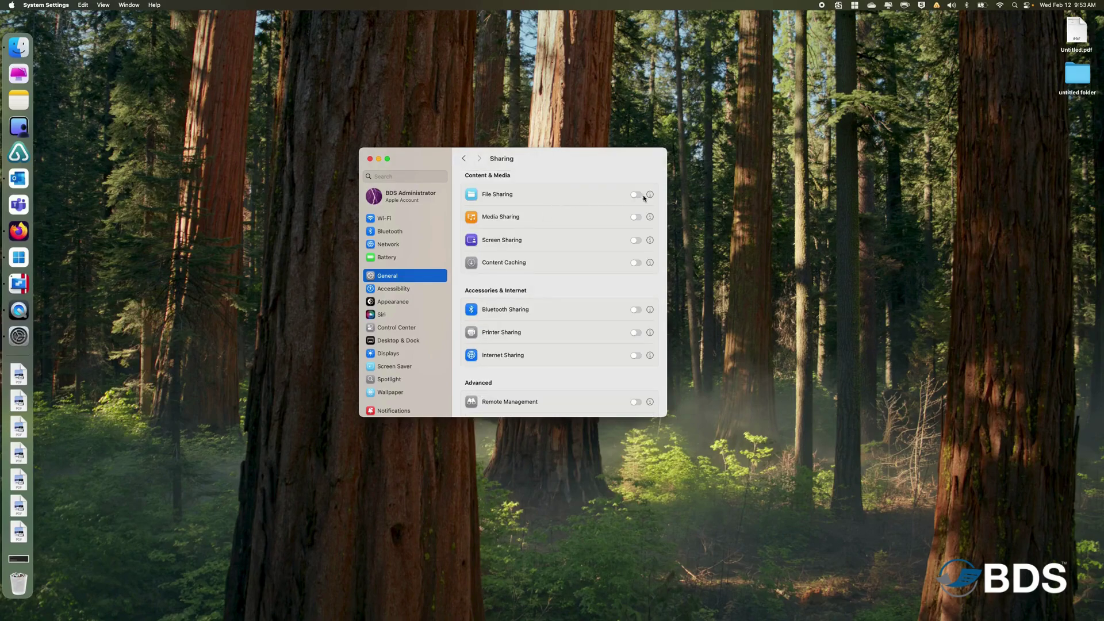
Add Macintosh HD > Users > home > Scans to File Sharing's shared folders.
{"action": "left_click", "coordinate": [650, 194]}
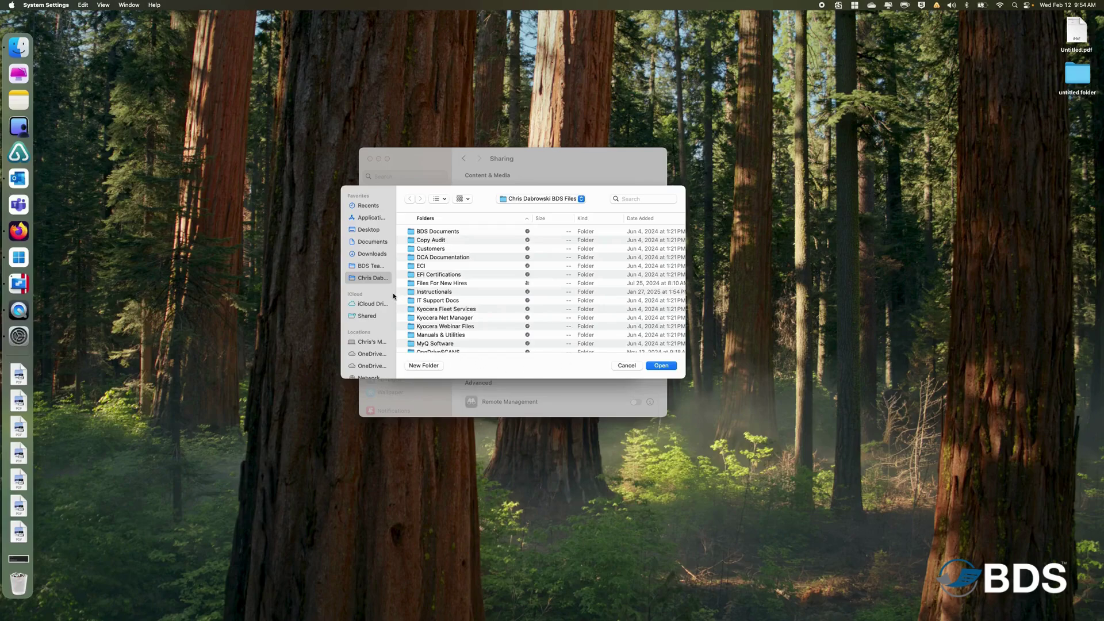
{"action": "left_click", "coordinate": [364, 343]}
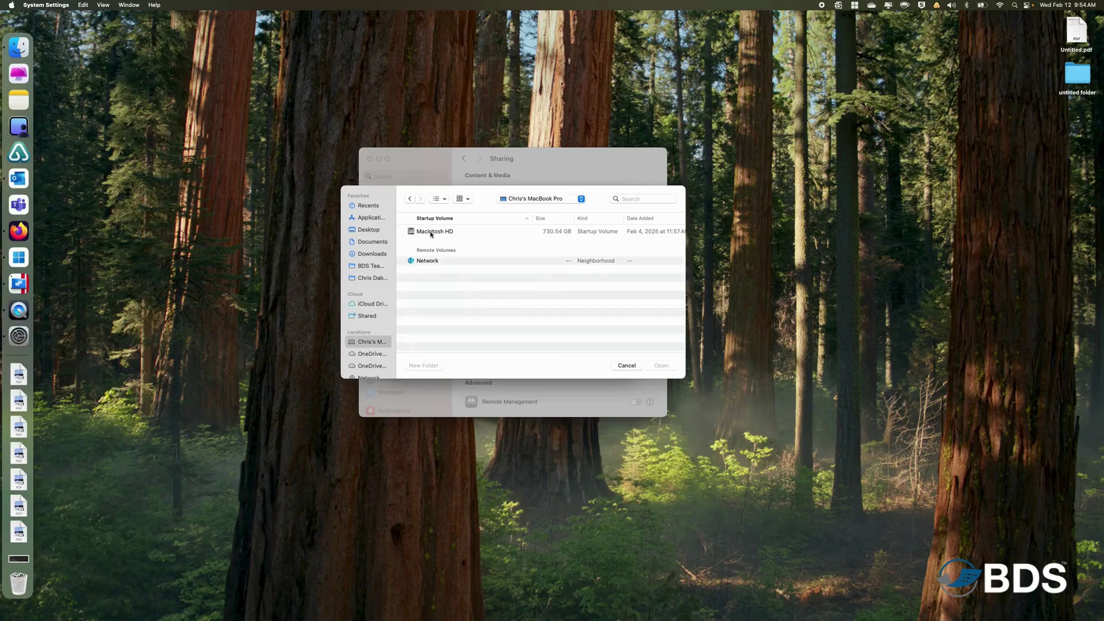
{"action": "double_click", "coordinate": [430, 232]}
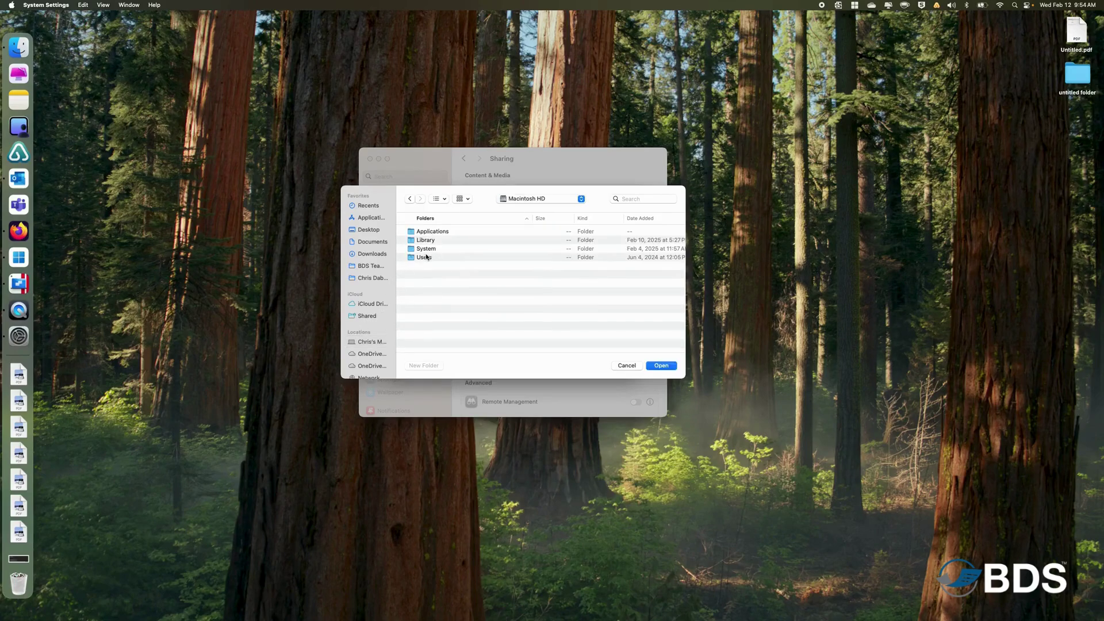
{"action": "double_click", "coordinate": [423, 258]}
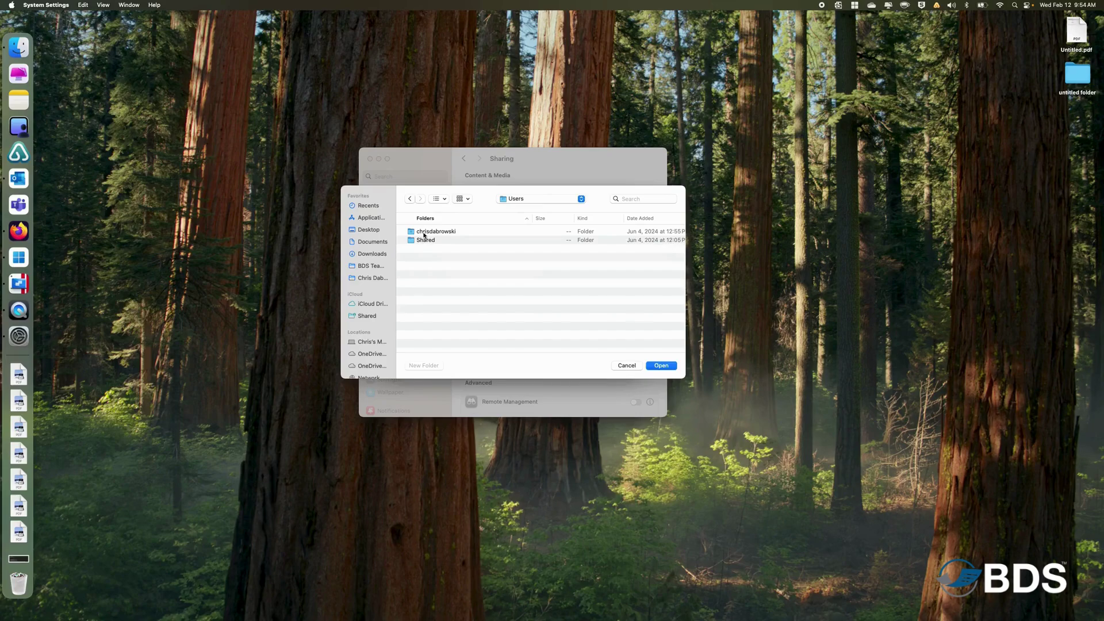
{"action": "double_click", "coordinate": [426, 232]}
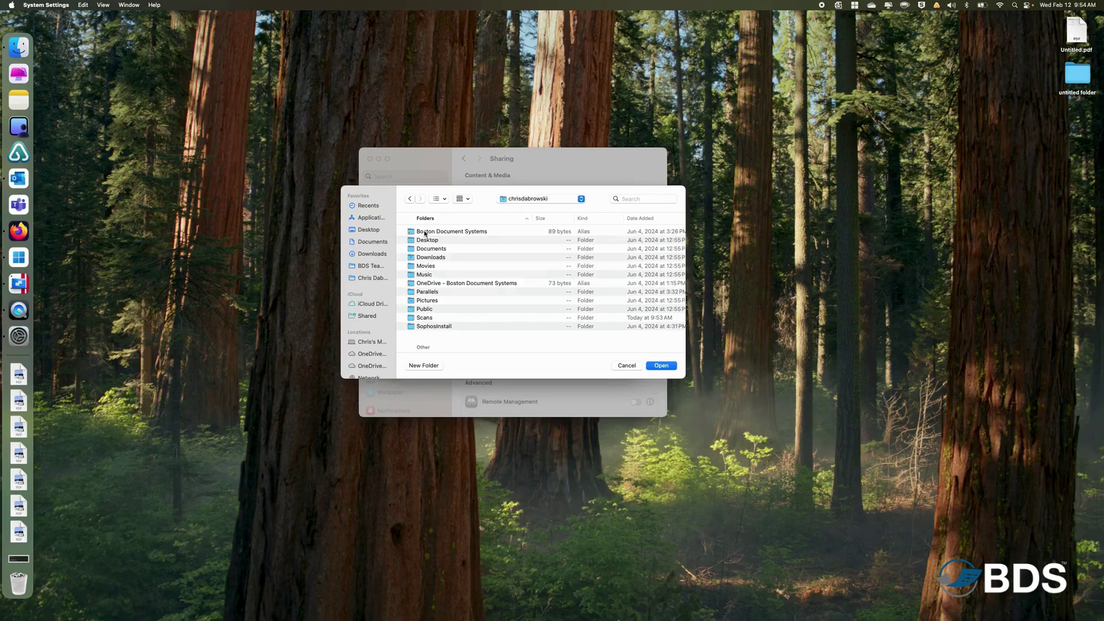
{"action": "left_click", "coordinate": [424, 318]}
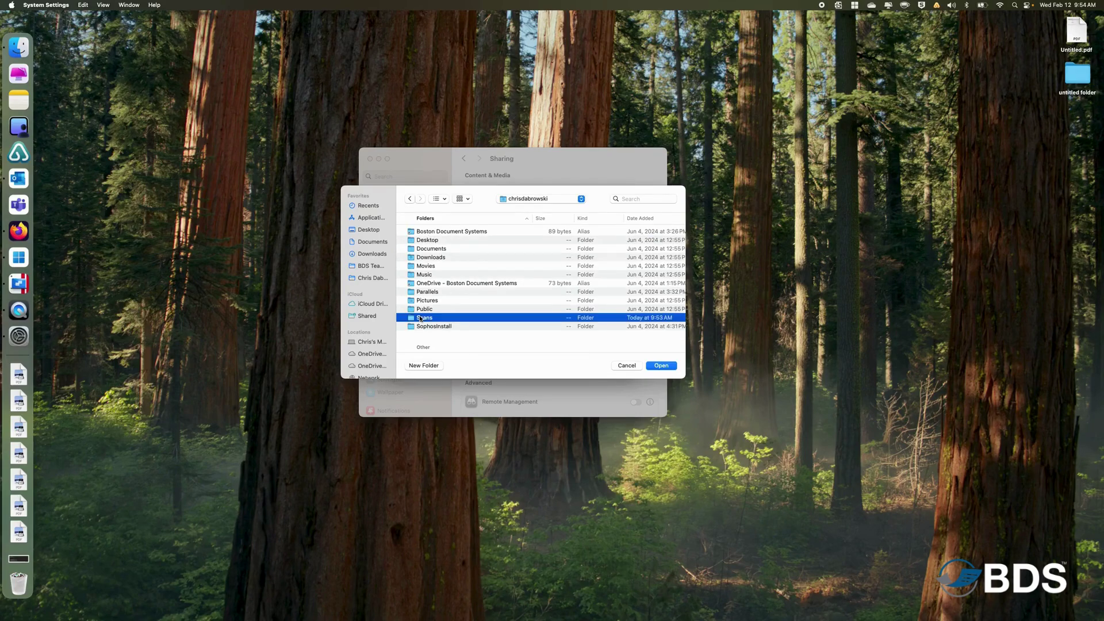
{"action": "left_click", "coordinate": [659, 367]}
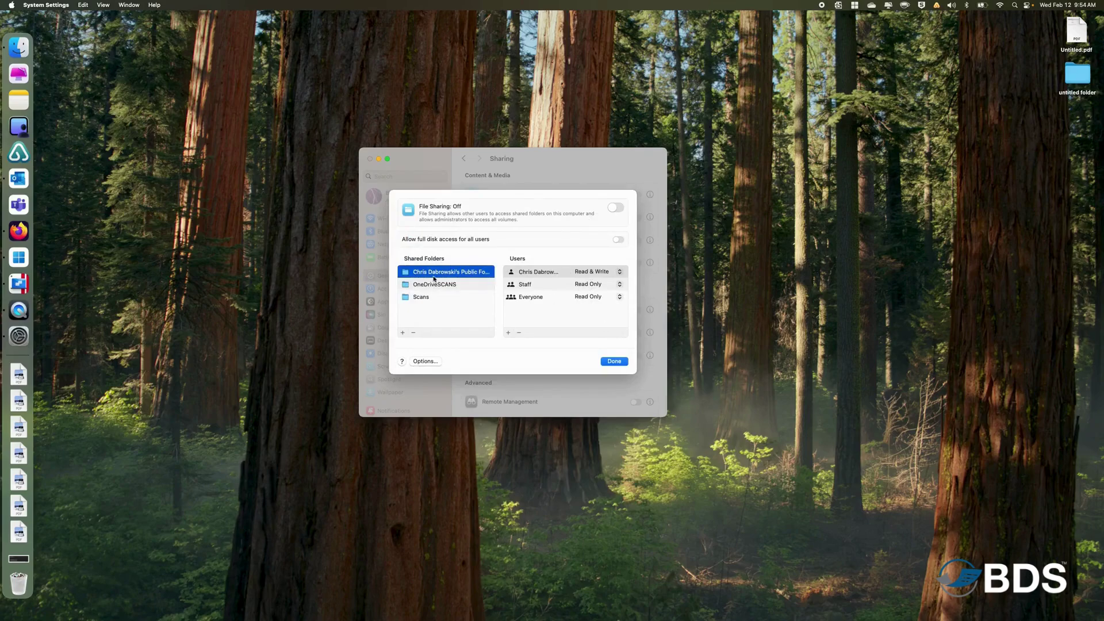
Turn on SMB sharing for Scans and Windows file sharing for the user account with its password.
{"action": "left_click", "coordinate": [422, 299]}
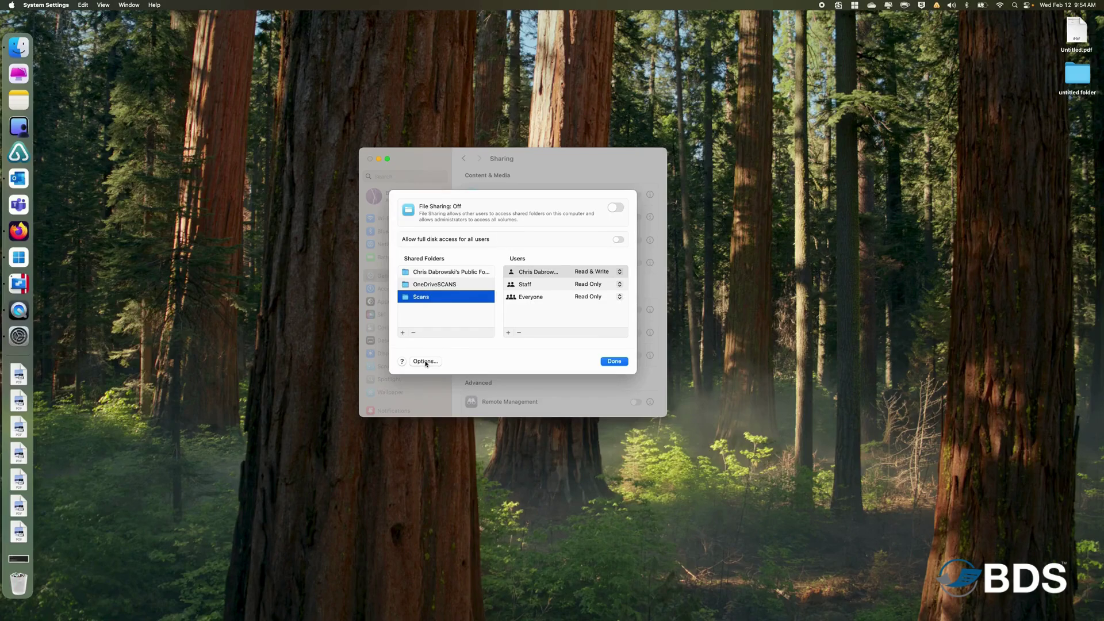
{"action": "left_click", "coordinate": [425, 361]}
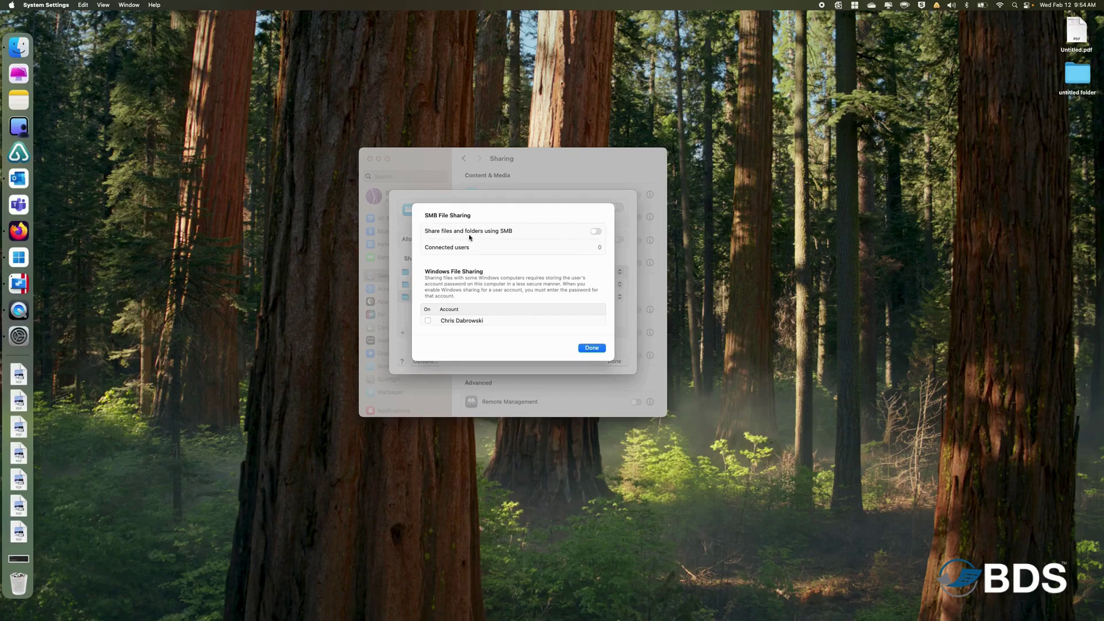
{"action": "left_click", "coordinate": [596, 234]}
{"action": "left_click", "coordinate": [427, 320]}
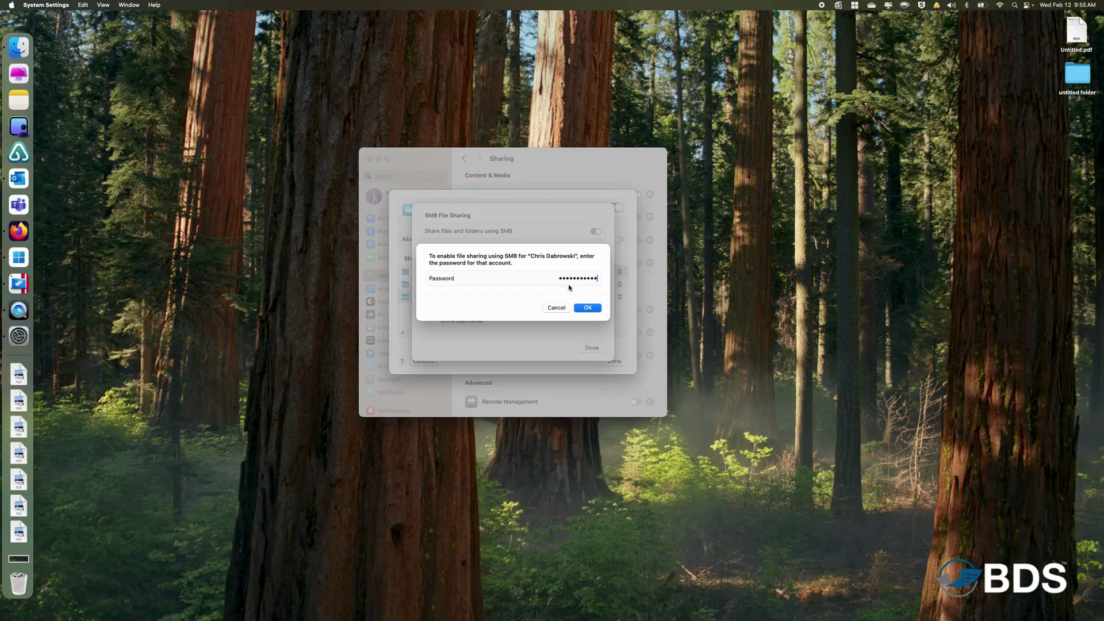
{"action": "left_click", "coordinate": [586, 310]}
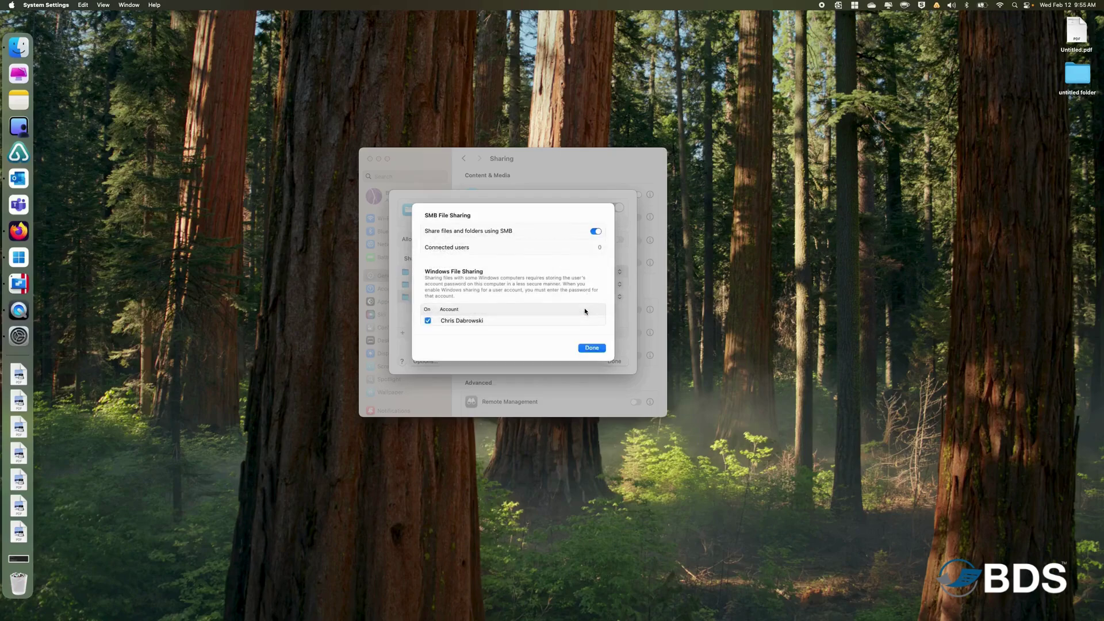
{"action": "left_click", "coordinate": [590, 346]}
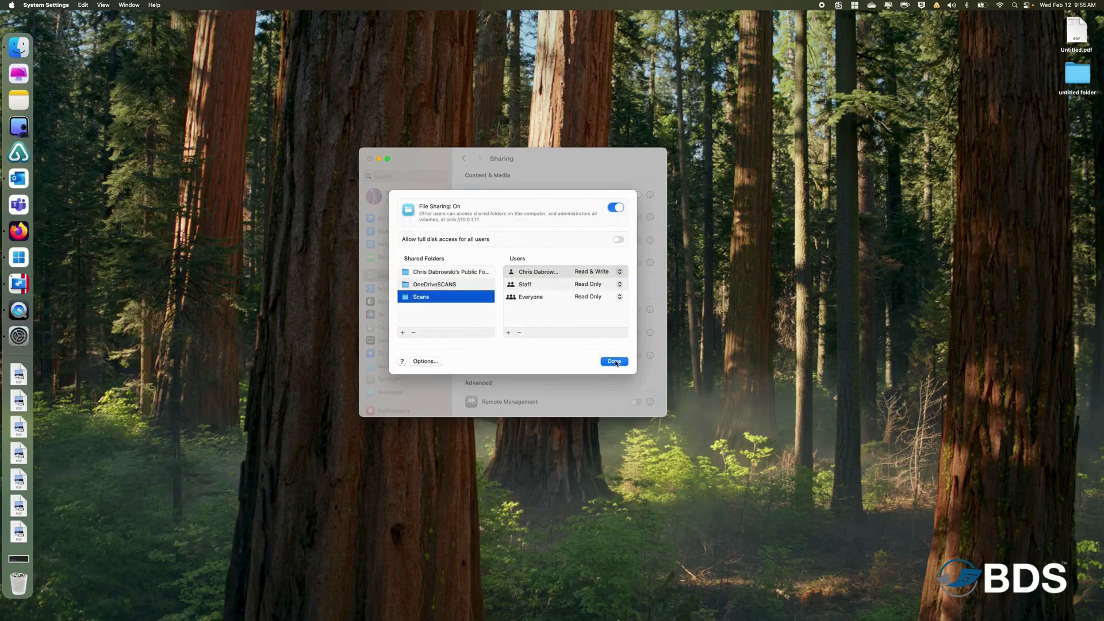
{"action": "left_click", "coordinate": [614, 363]}
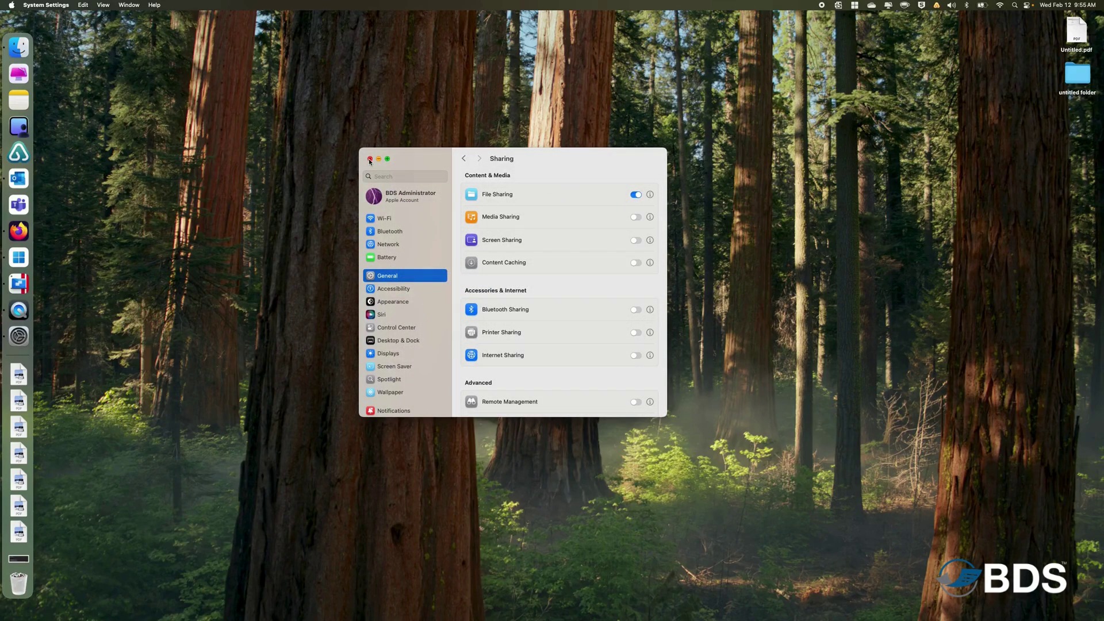
Close System Settings, browse Finder to the home folder, and add Scans to the Dock.
{"action": "left_click", "coordinate": [369, 160]}
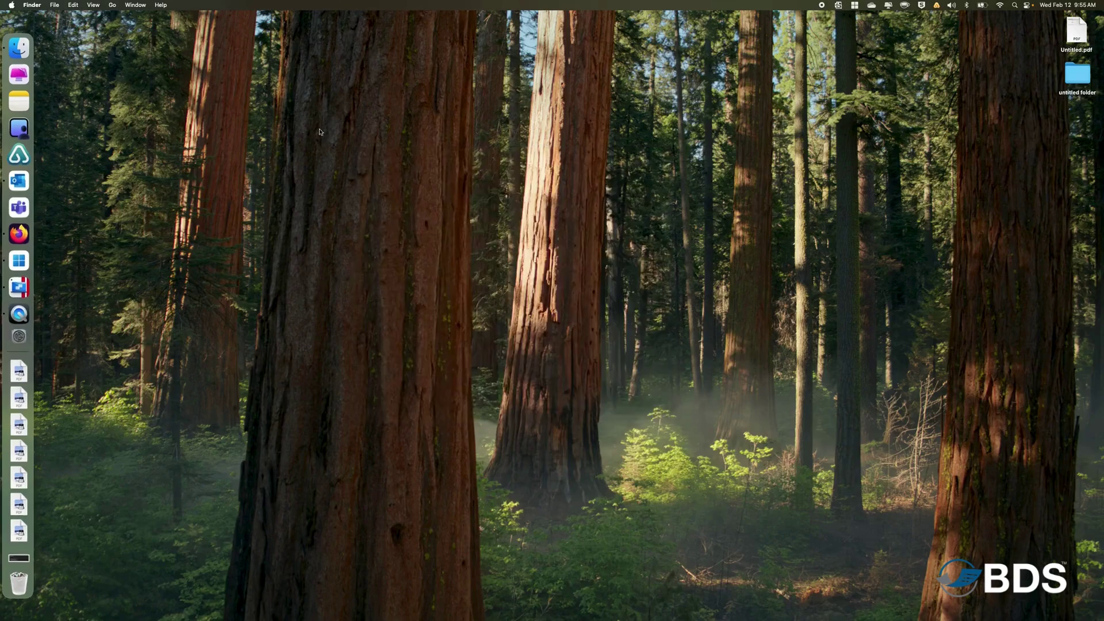
{"action": "left_click", "coordinate": [21, 50]}
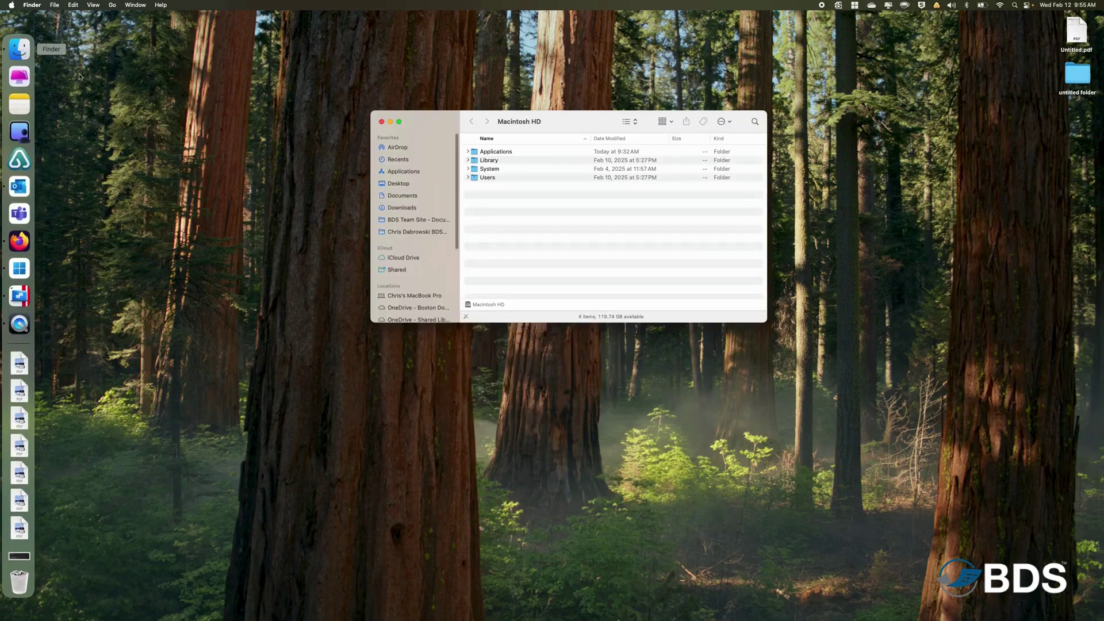
{"action": "left_click", "coordinate": [404, 298]}
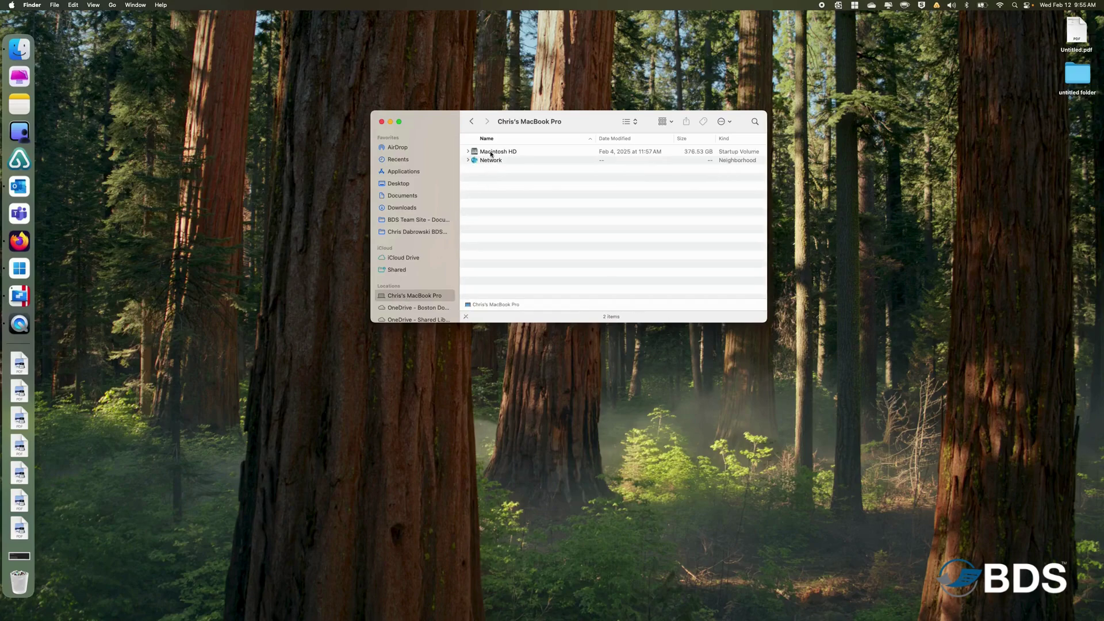
{"action": "left_click", "coordinate": [491, 153]}
{"action": "double_click", "coordinate": [490, 153]}
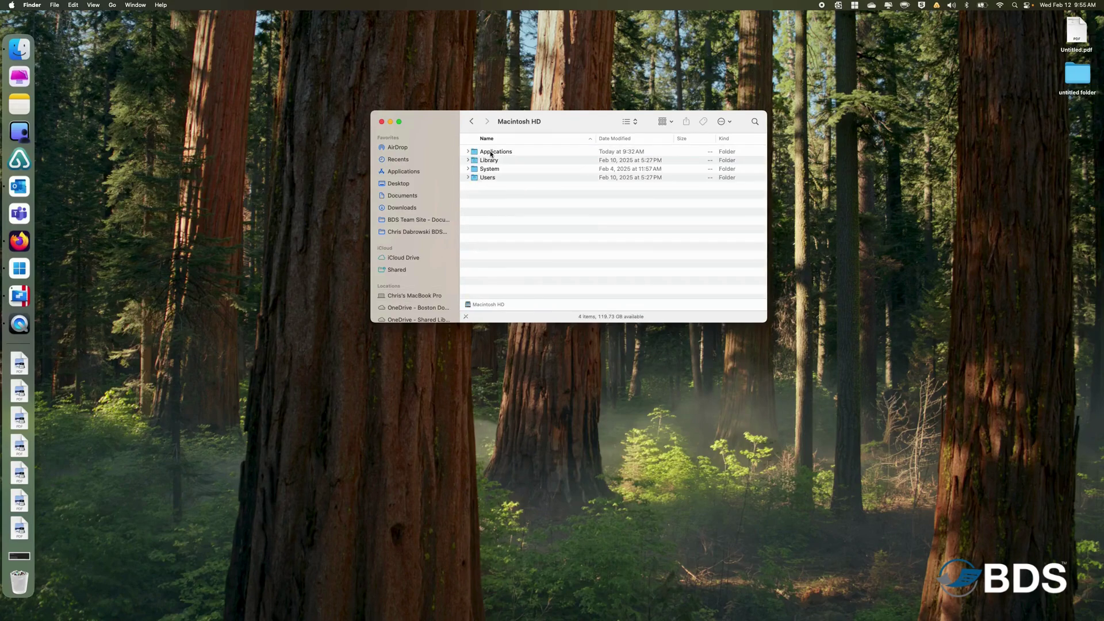
{"action": "double_click", "coordinate": [486, 178]}
{"action": "double_click", "coordinate": [486, 153]}
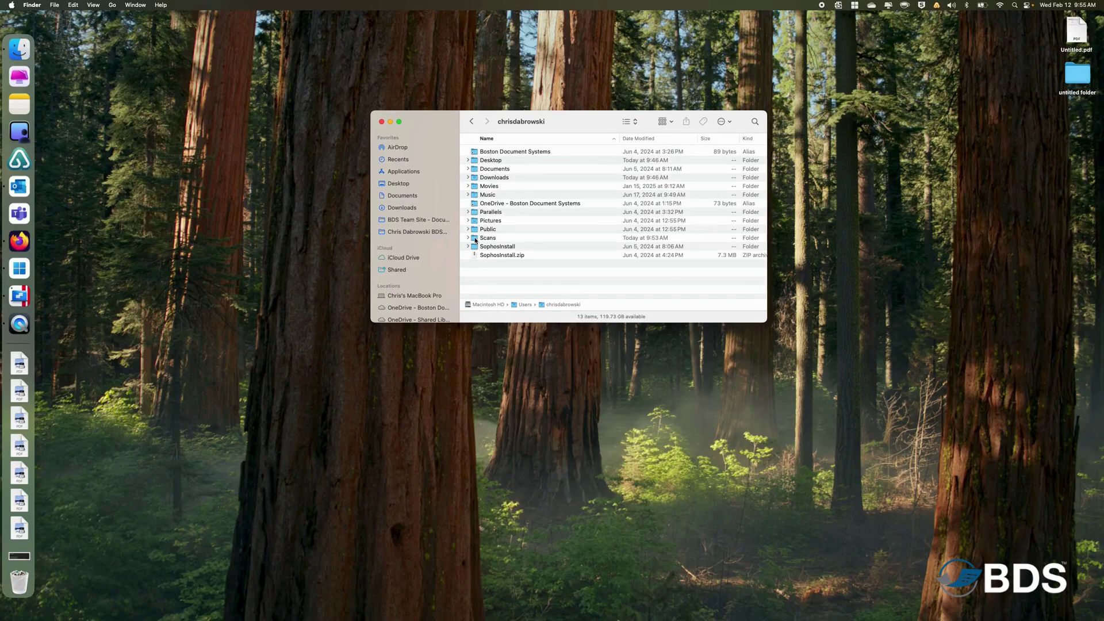
{"action": "left_click_drag", "start_coordinate": [475, 240], "coordinate": [16, 536]}
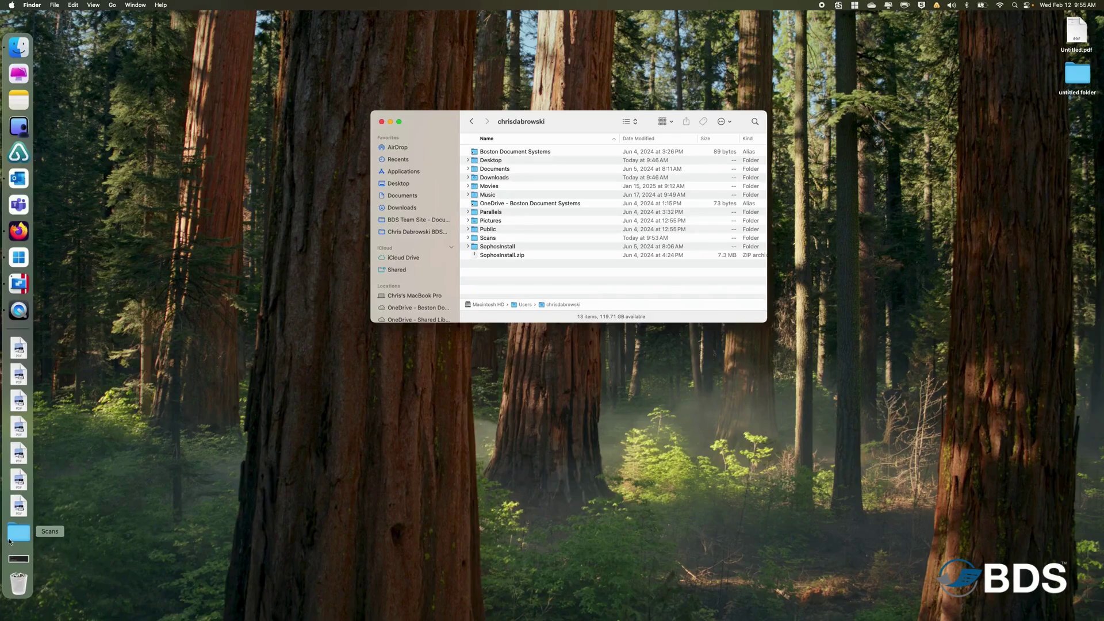
{"action": "left_click", "coordinate": [381, 122]}
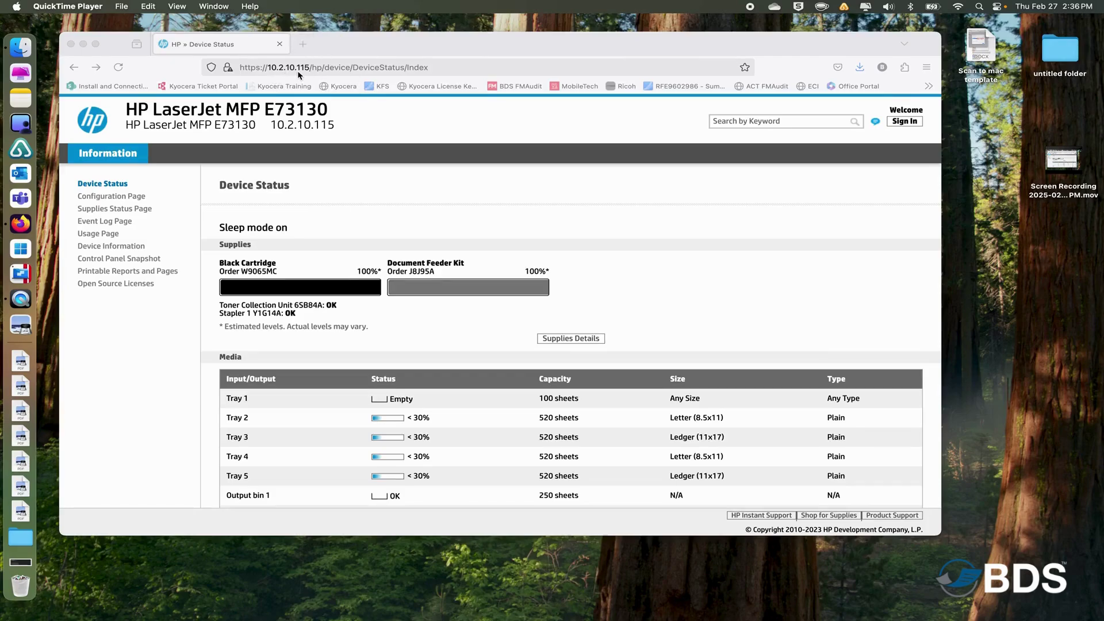
Sign in to the printer's web page as the Local Device Administrator with the admin password.
{"action": "left_click", "coordinate": [902, 123]}
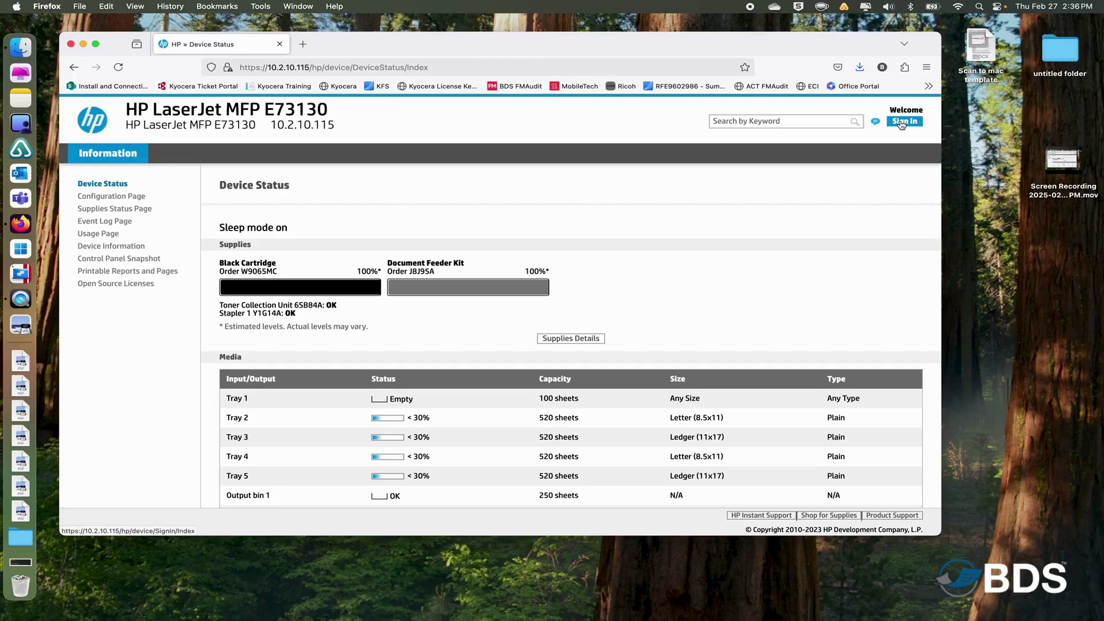
{"action": "left_click", "coordinate": [907, 124]}
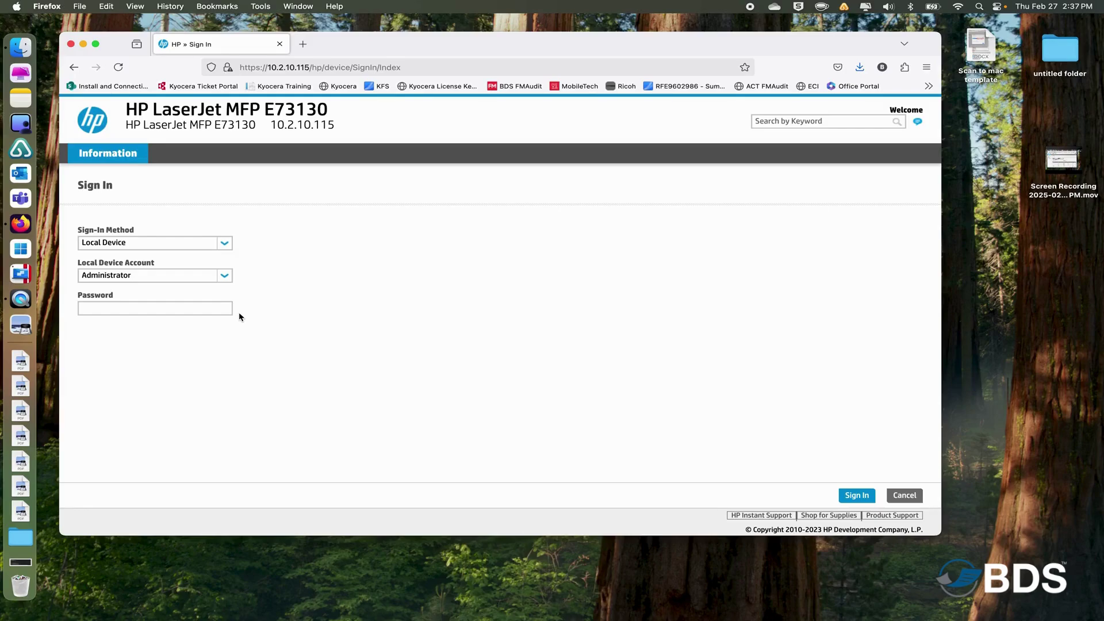
{"action": "key", "text": "Return"}
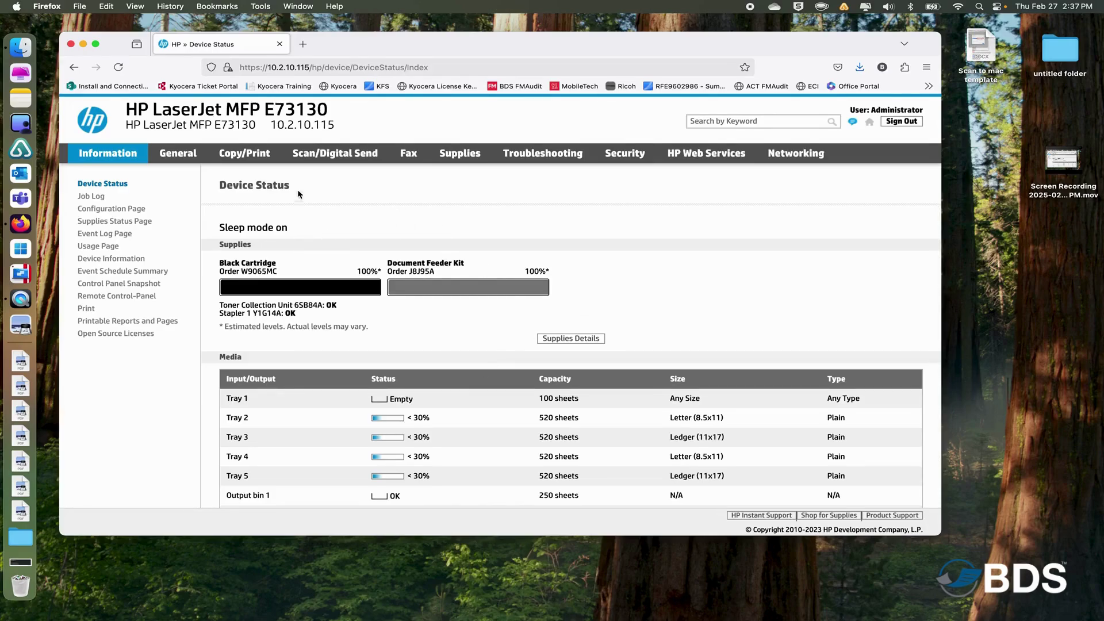
Add a Scan/Digital Send contact named 'Scan to Folder' and list its Network Folder types.
{"action": "left_click", "coordinate": [330, 154]}
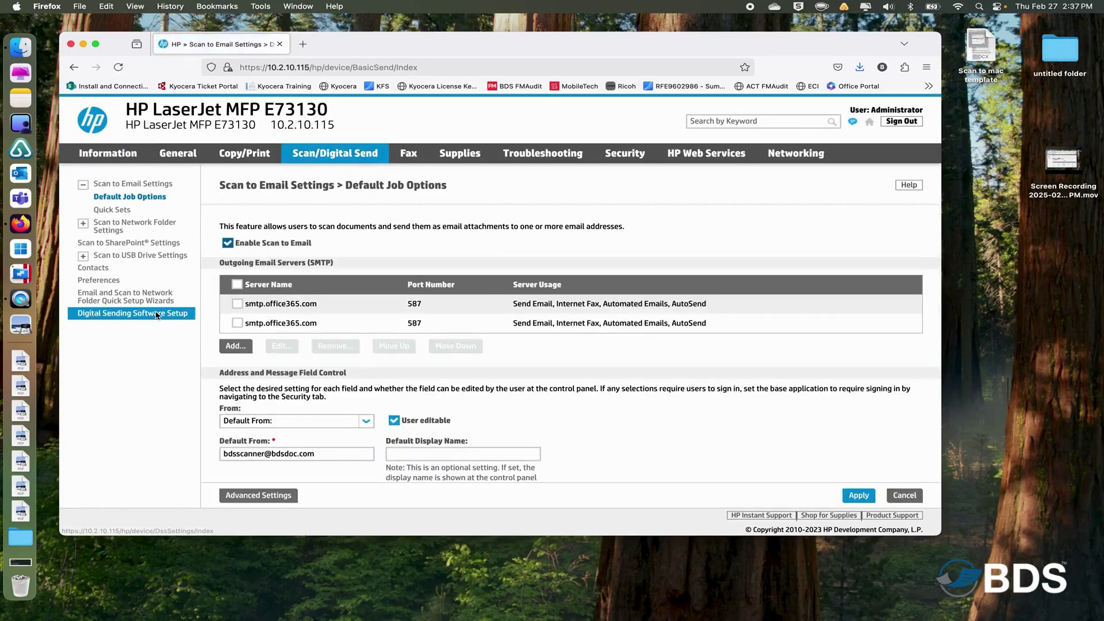
{"action": "left_click", "coordinate": [94, 268]}
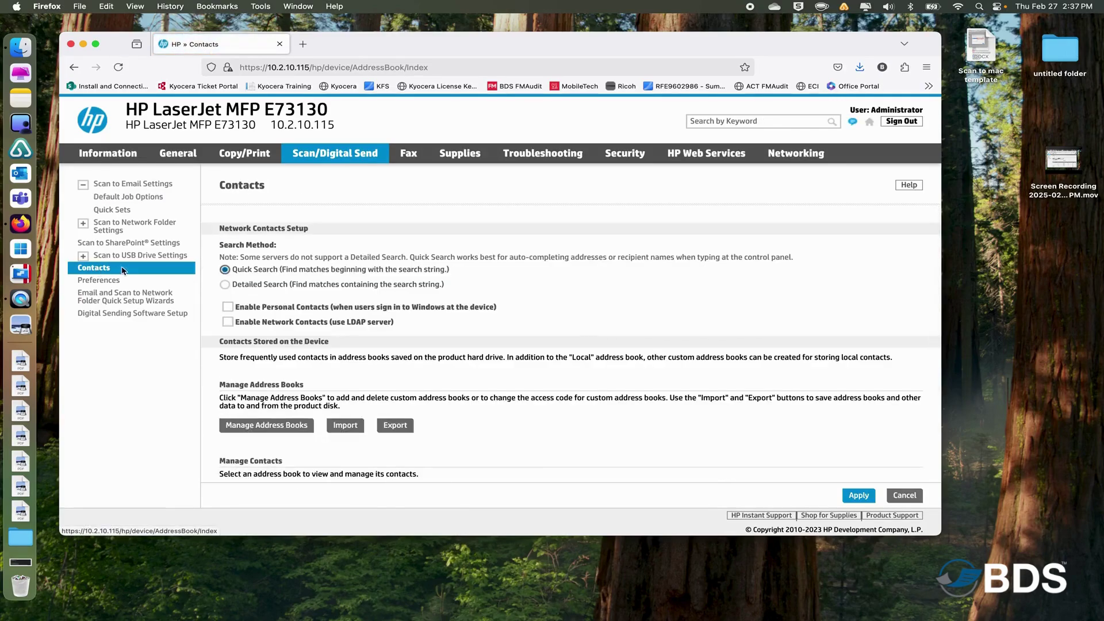
{"action": "scroll", "coordinate": [438, 355], "scroll_direction": "down", "scroll_amount": 4}
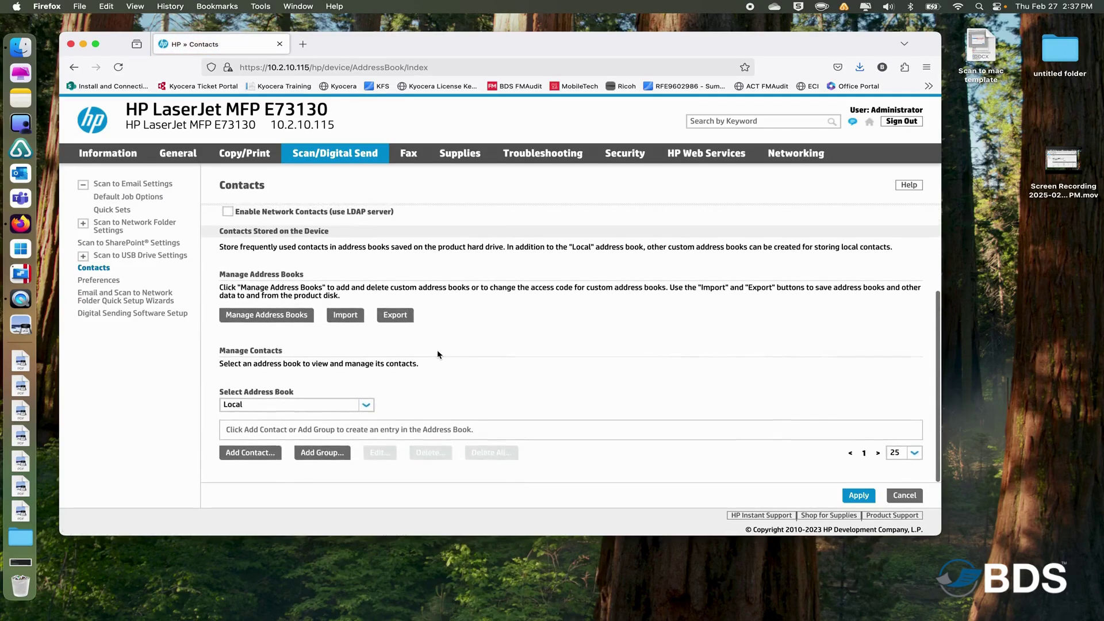
{"action": "left_click", "coordinate": [242, 458]}
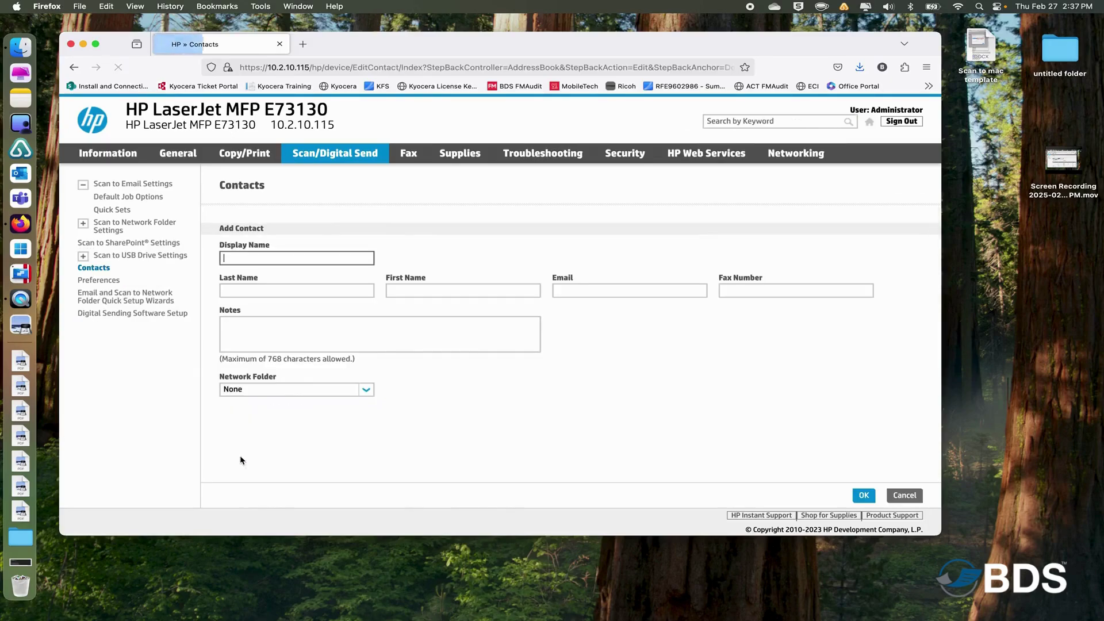
{"action": "left_click", "coordinate": [275, 262]}
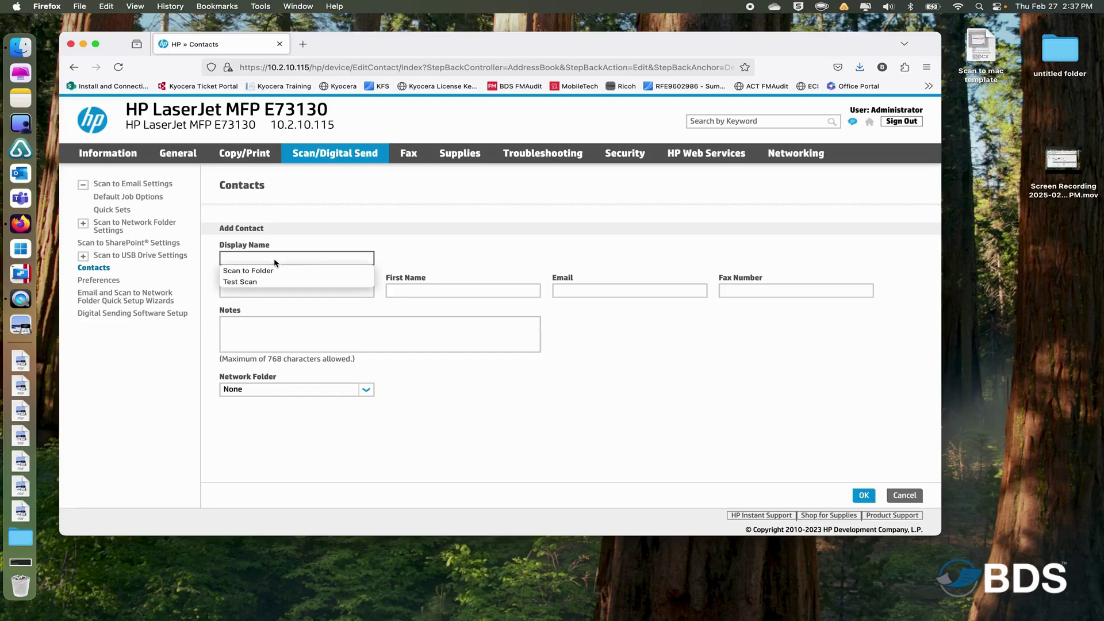
{"action": "left_click", "coordinate": [262, 271]}
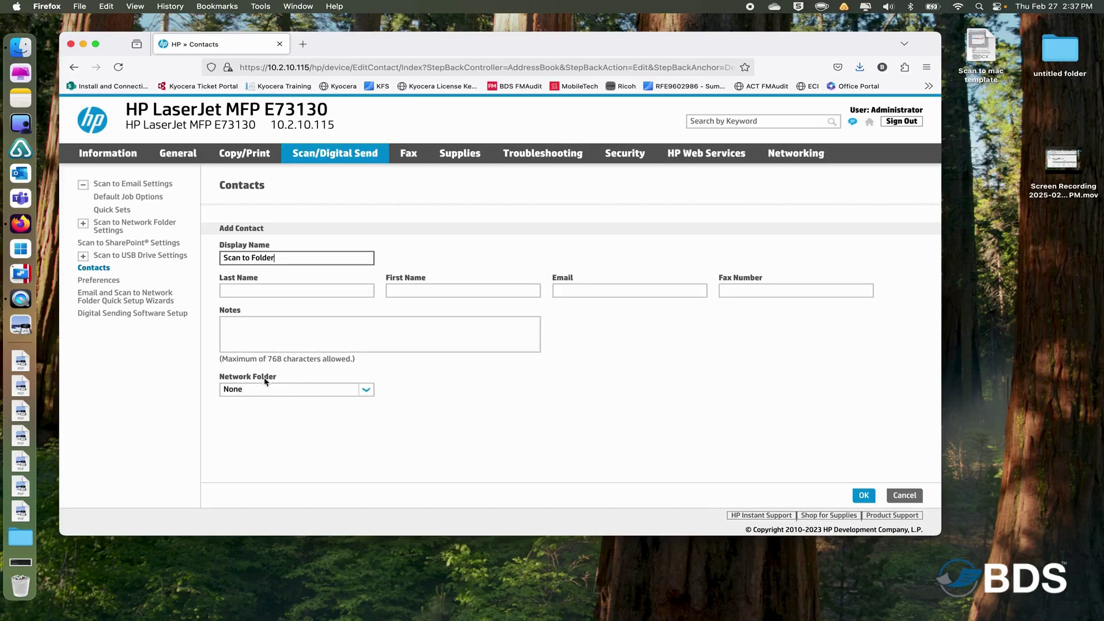
{"action": "left_click", "coordinate": [368, 391]}
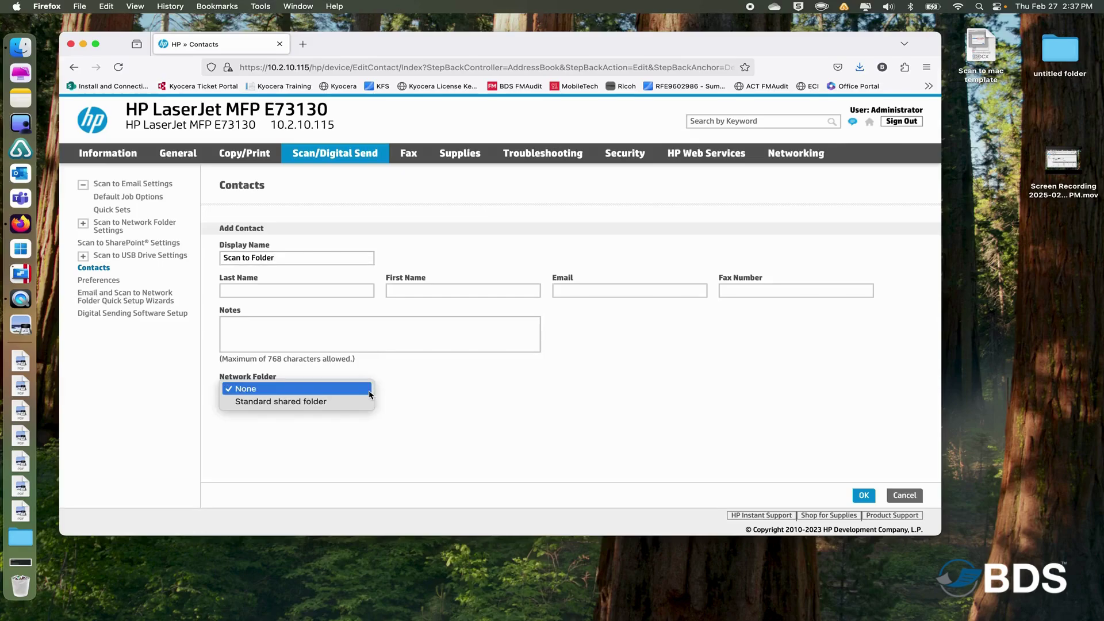
Set the contact to a Standard shared folder with the saved \\ Scans UNC path, then switch to Finder.
{"action": "left_click", "coordinate": [284, 402]}
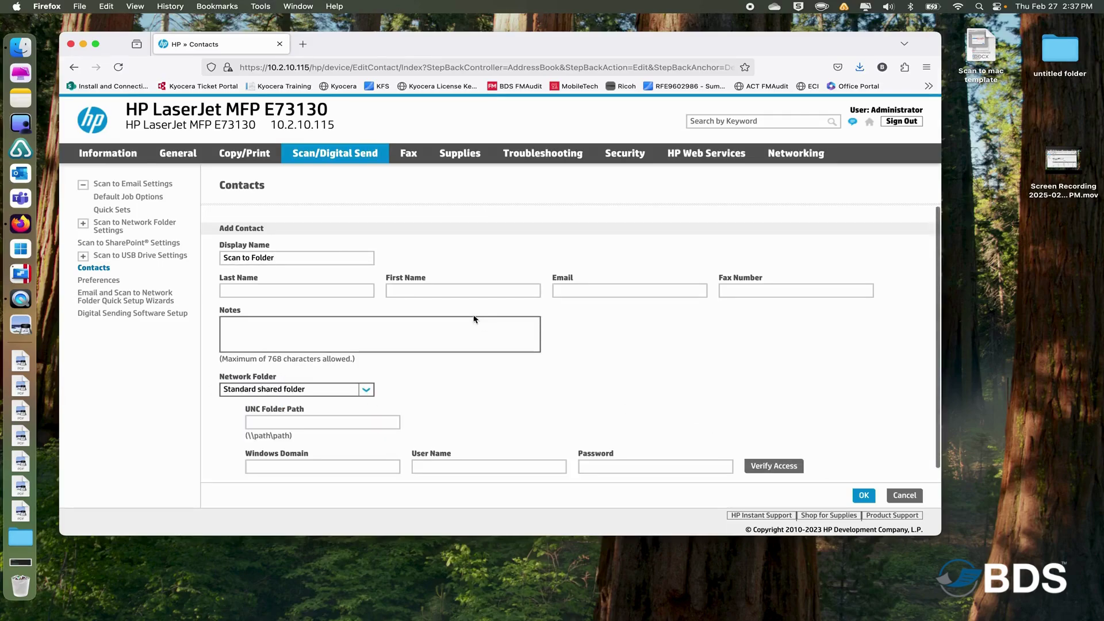
{"action": "scroll", "coordinate": [626, 369], "scroll_direction": "down", "scroll_amount": 1}
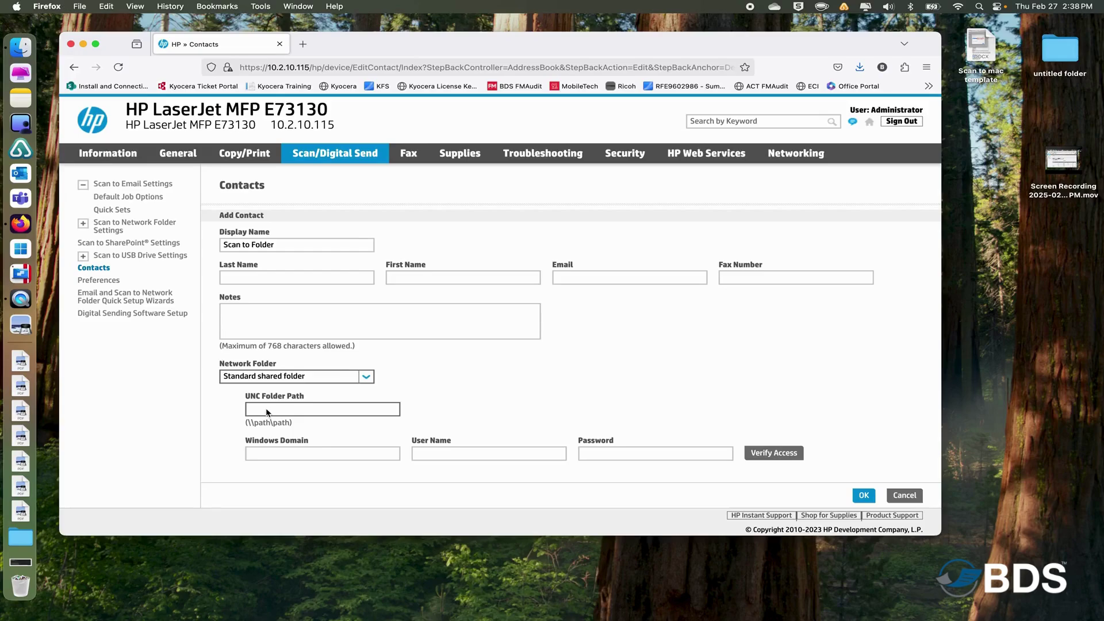
{"action": "left_click", "coordinate": [266, 412]}
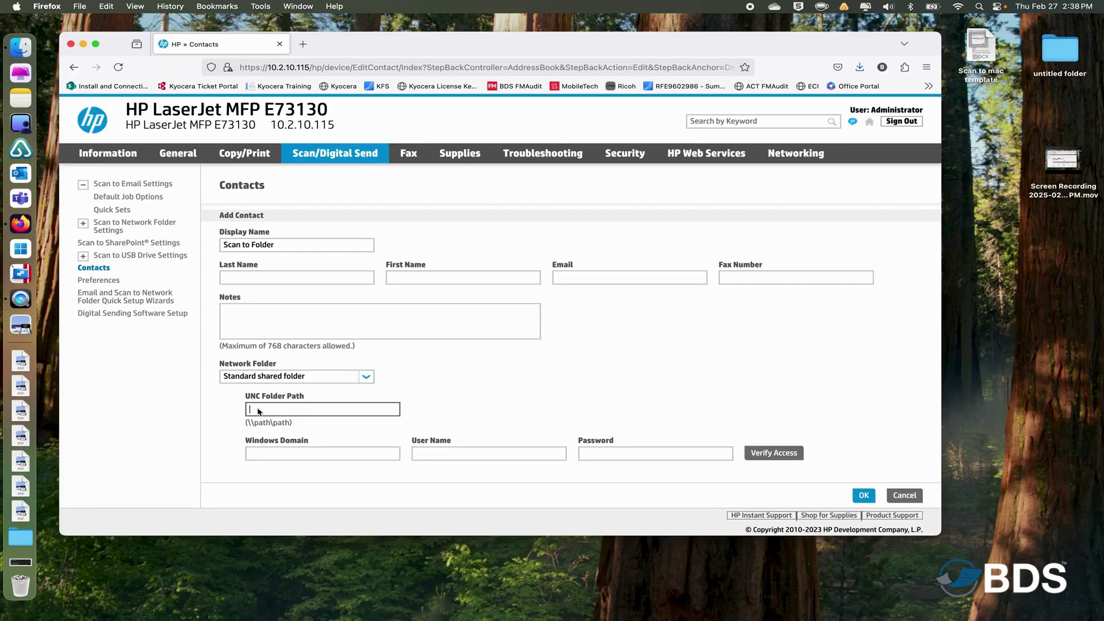
{"action": "type", "text": "\\\\"}
{"action": "left_click", "coordinate": [266, 421]}
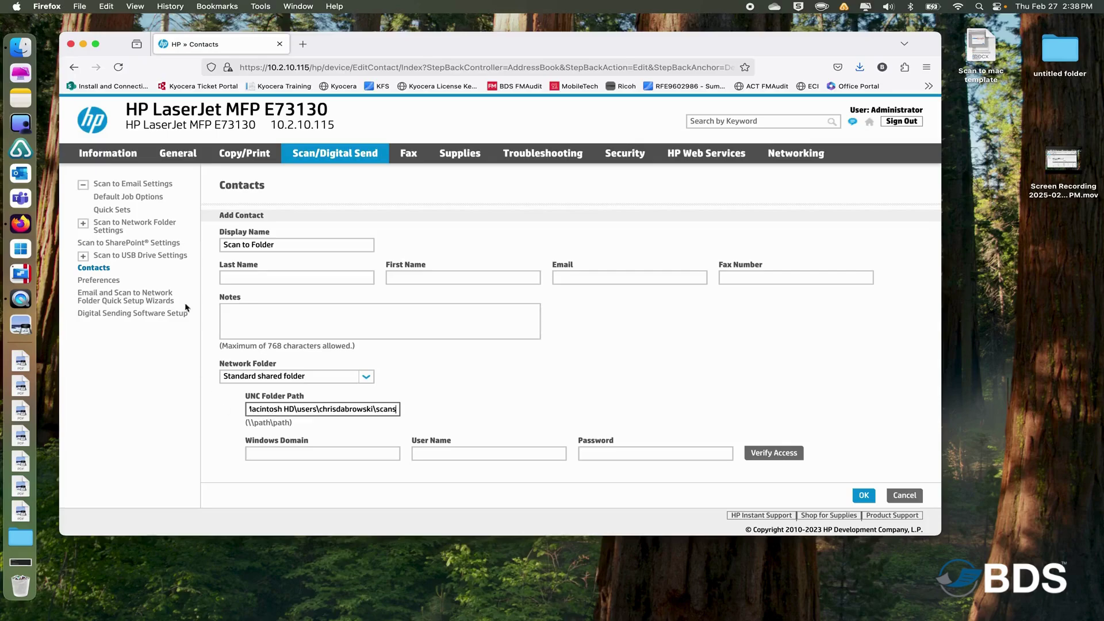
{"action": "left_click", "coordinate": [21, 47]}
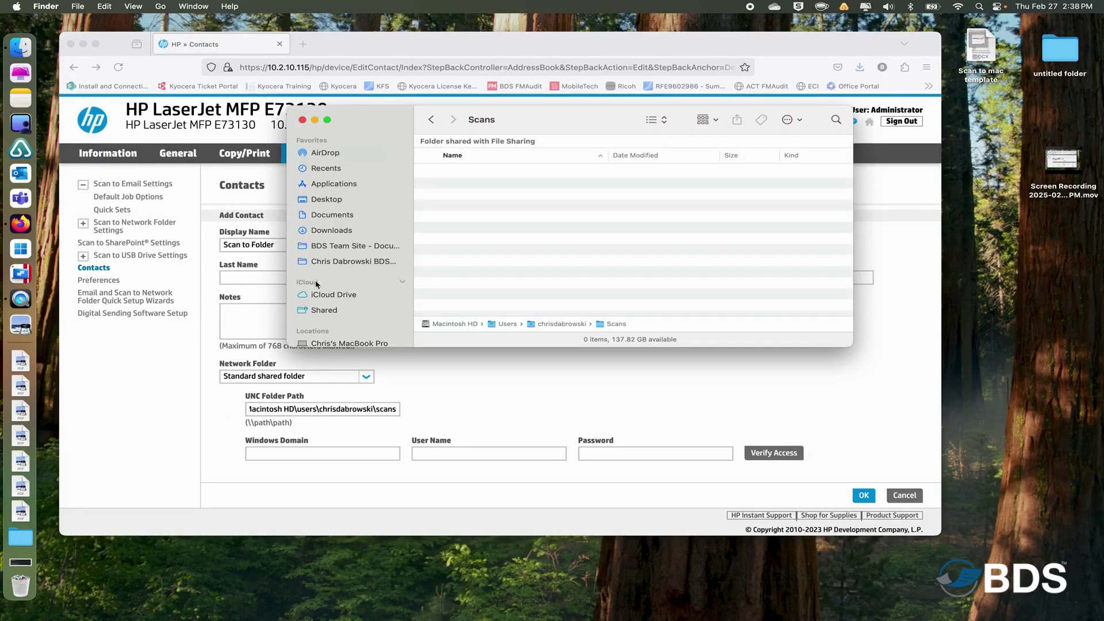
{"action": "left_click", "coordinate": [315, 341]}
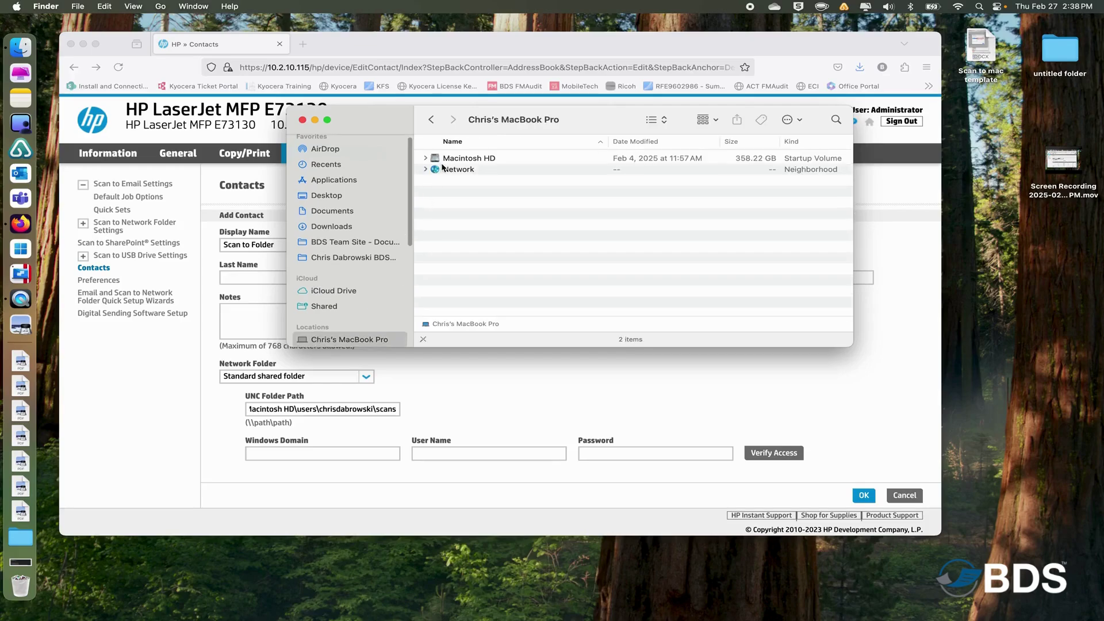
{"action": "left_click", "coordinate": [452, 159]}
{"action": "double_click", "coordinate": [452, 159]}
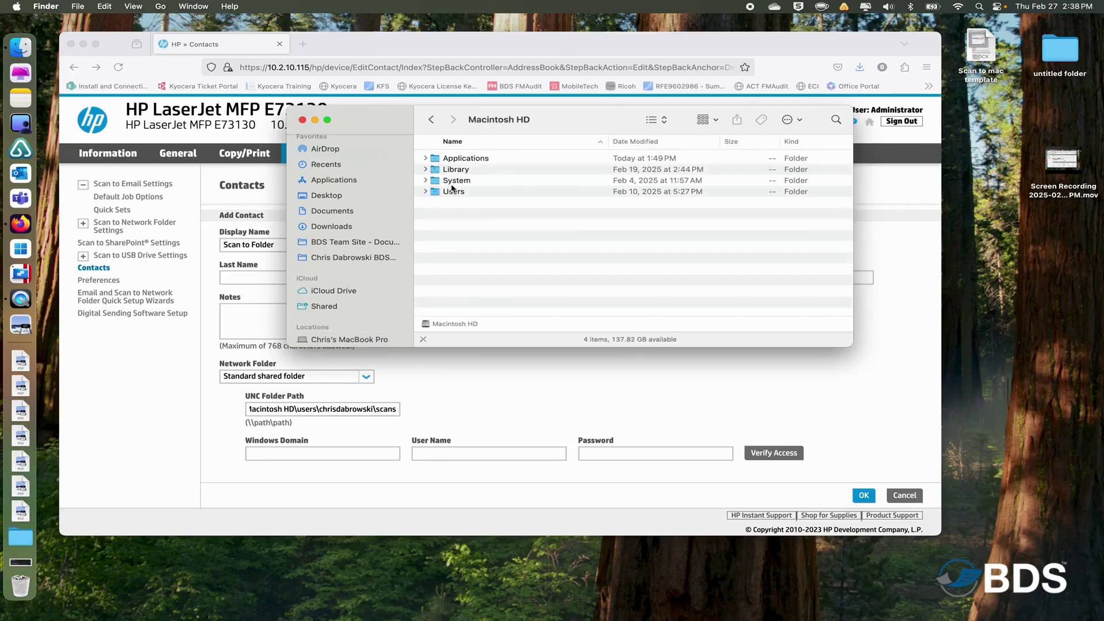
{"action": "double_click", "coordinate": [452, 192]}
{"action": "double_click", "coordinate": [467, 158]}
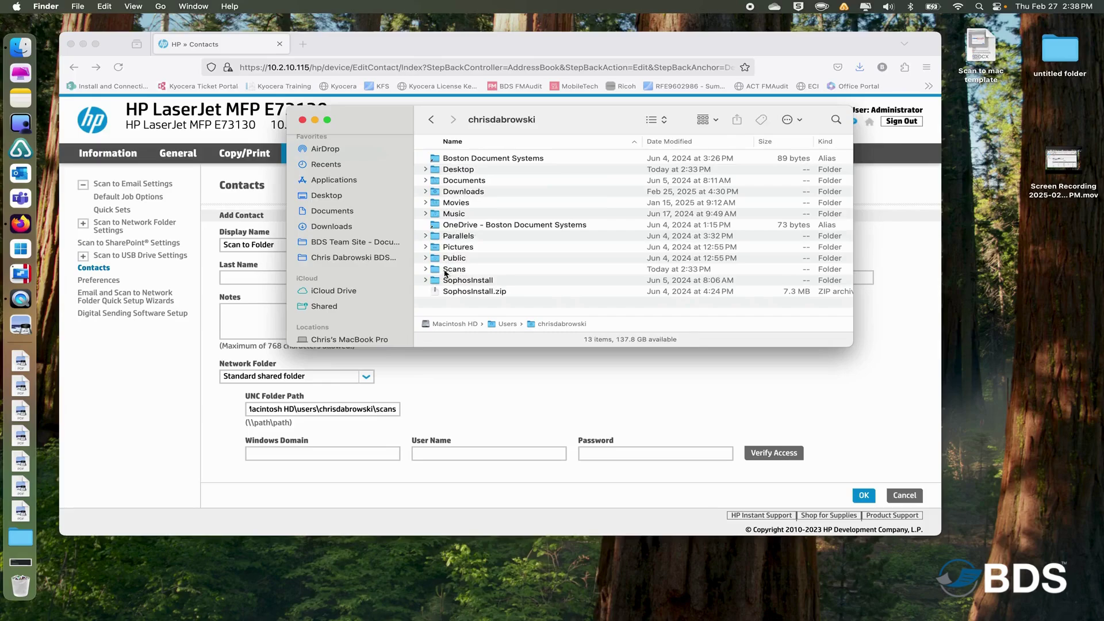
{"action": "double_click", "coordinate": [448, 269]}
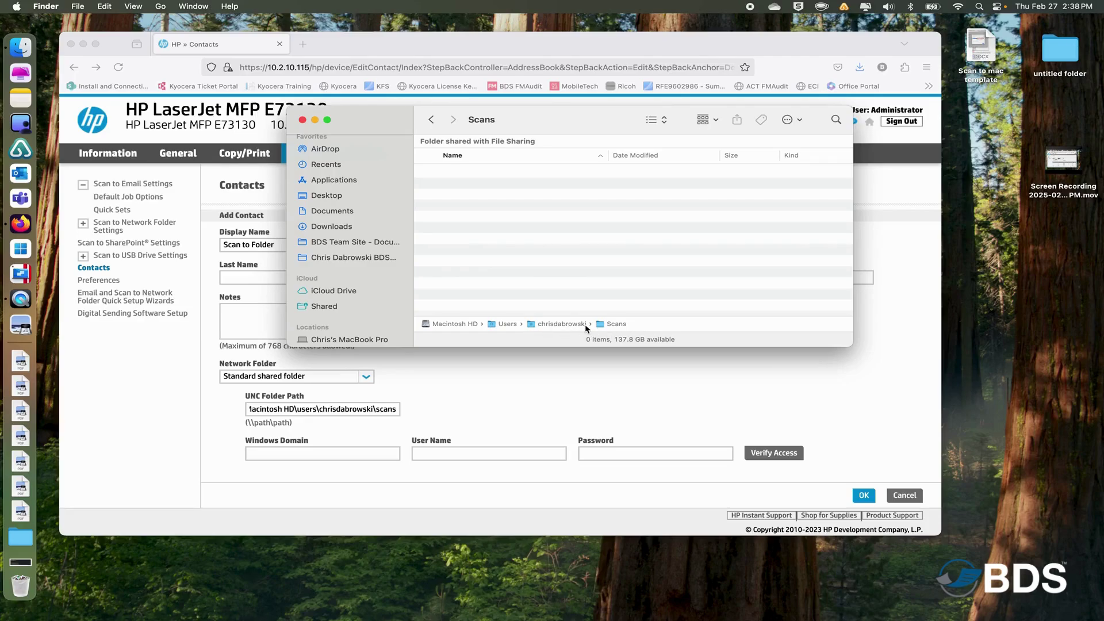
{"action": "left_click", "coordinate": [134, 7]}
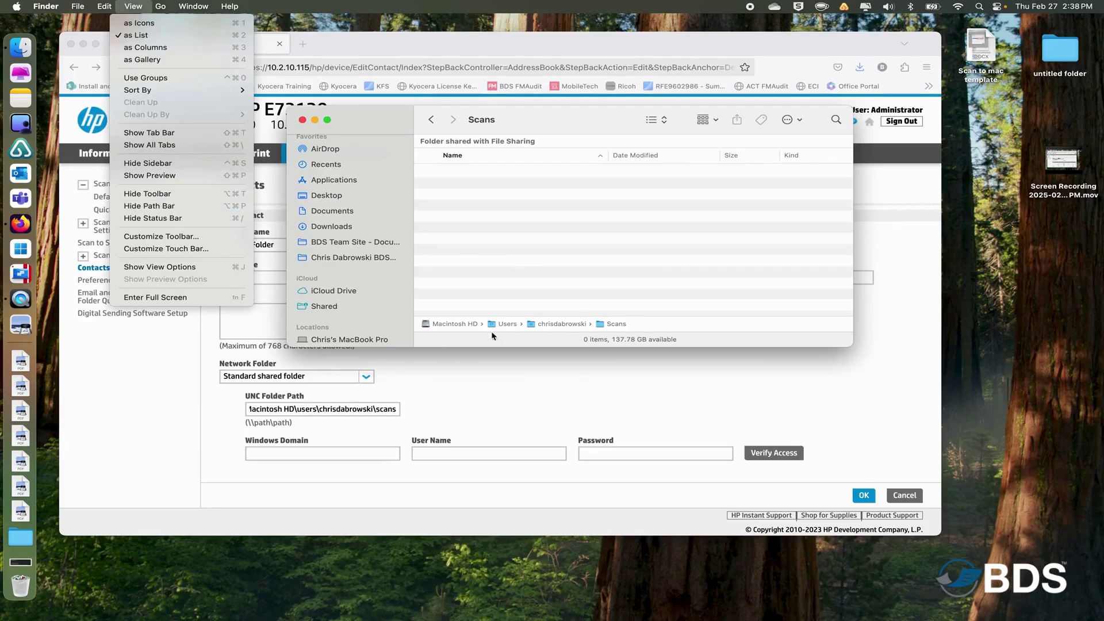
{"action": "left_click", "coordinate": [509, 332]}
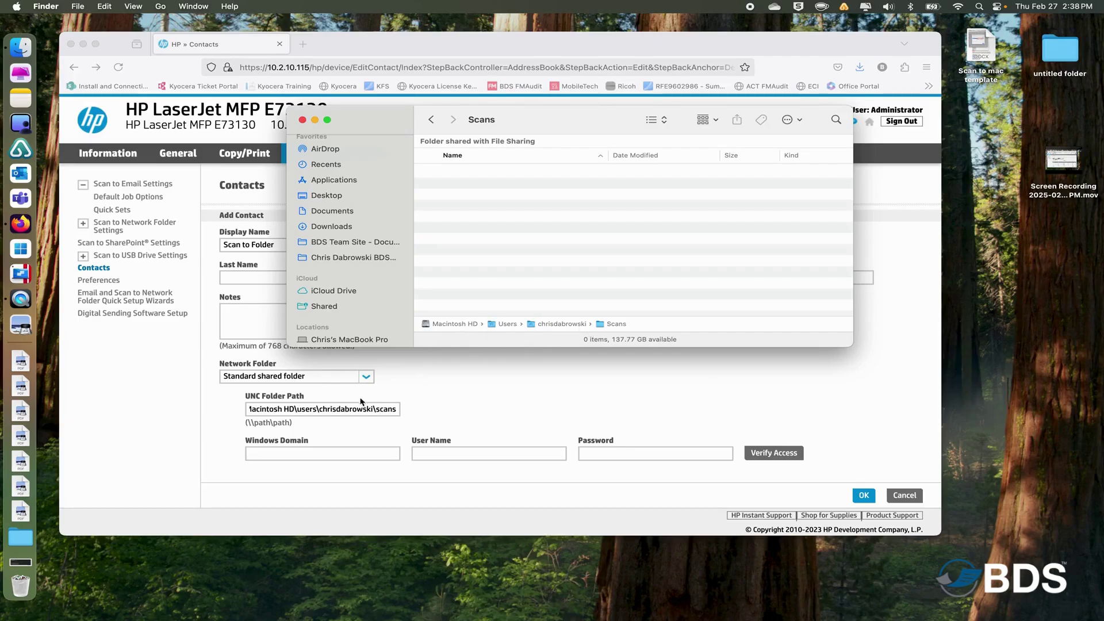
Return to the Add Contact form and confirm the Scans UNC path is unchanged.
{"action": "left_click", "coordinate": [346, 411]}
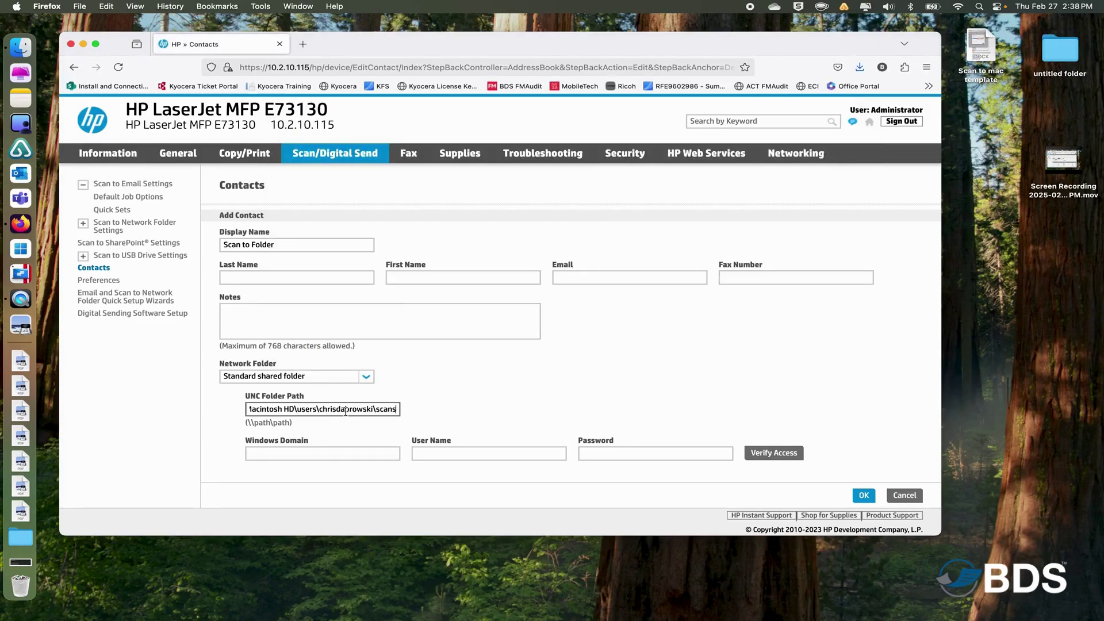
{"action": "left_click", "coordinate": [311, 409]}
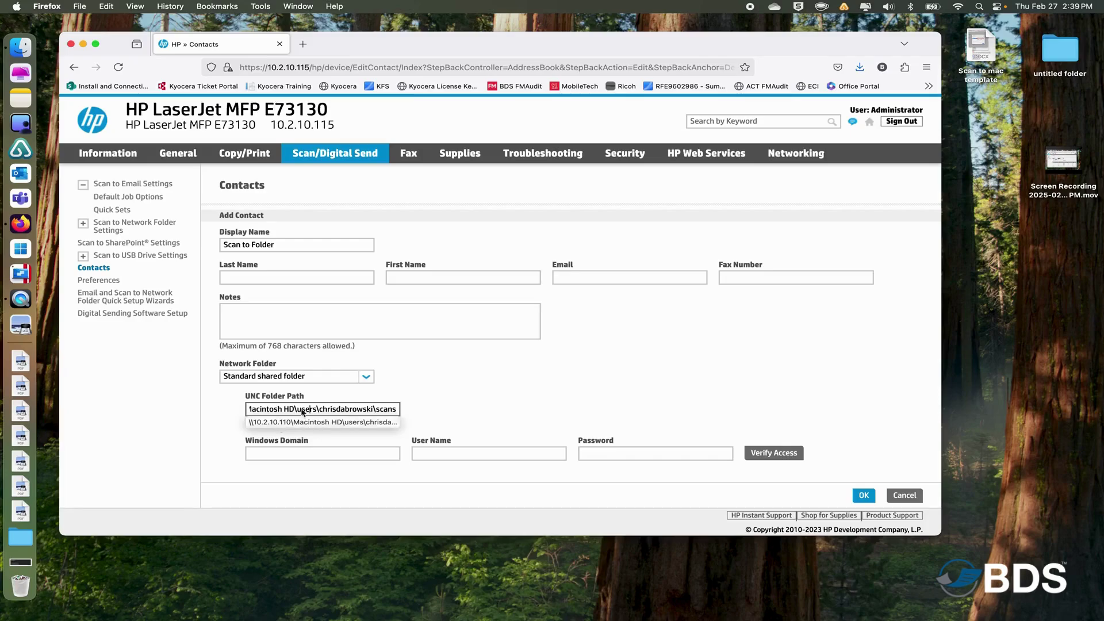
{"action": "left_click", "coordinate": [468, 414]}
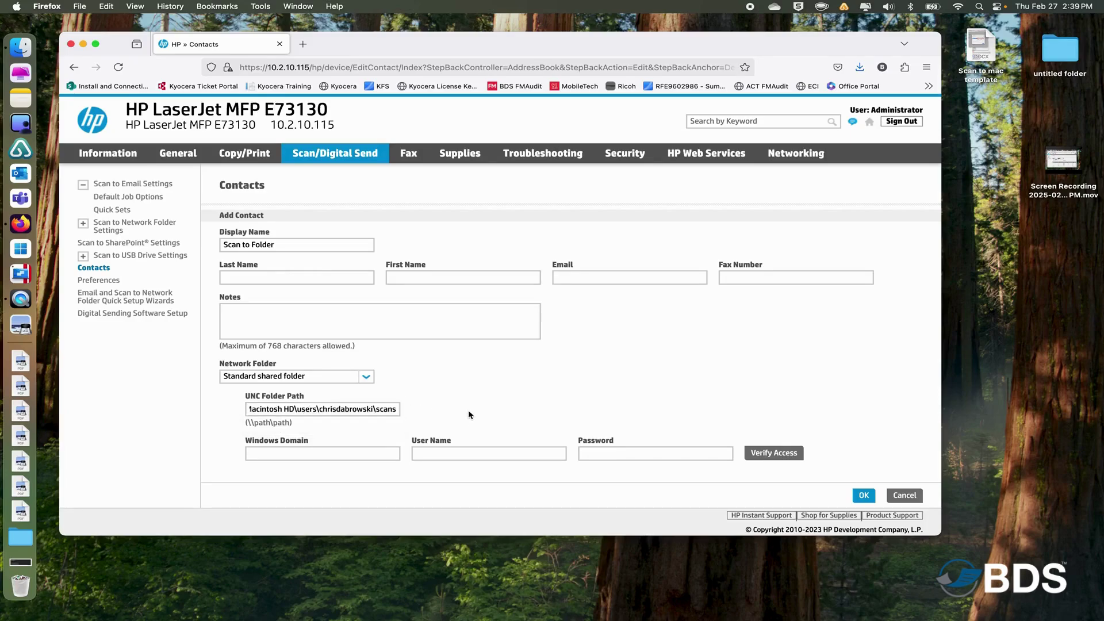
{"action": "left_click", "coordinate": [489, 452]}
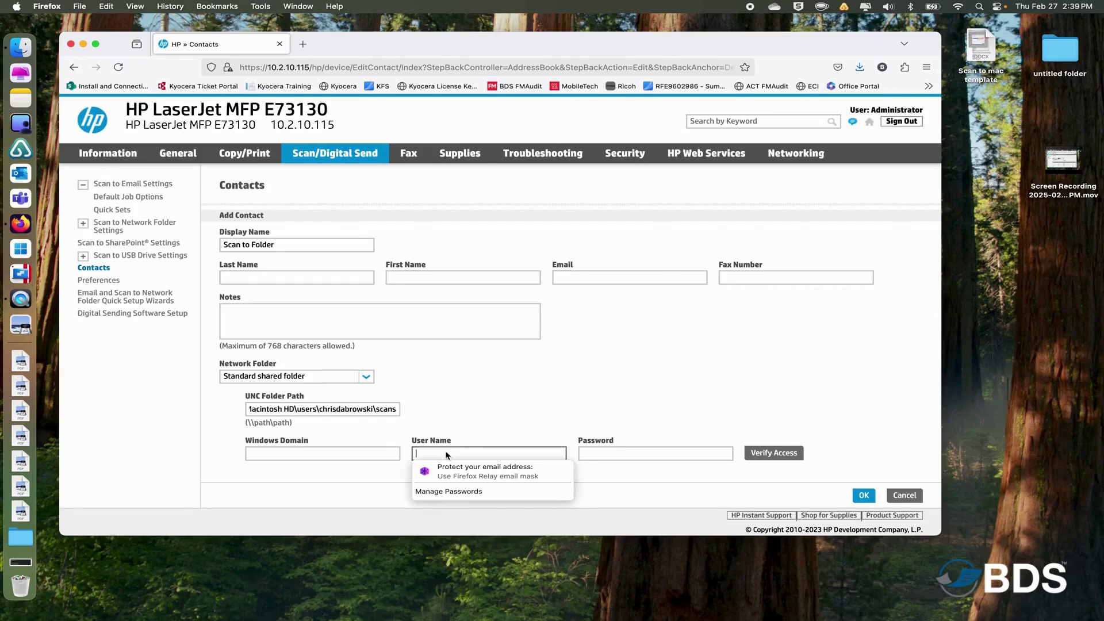
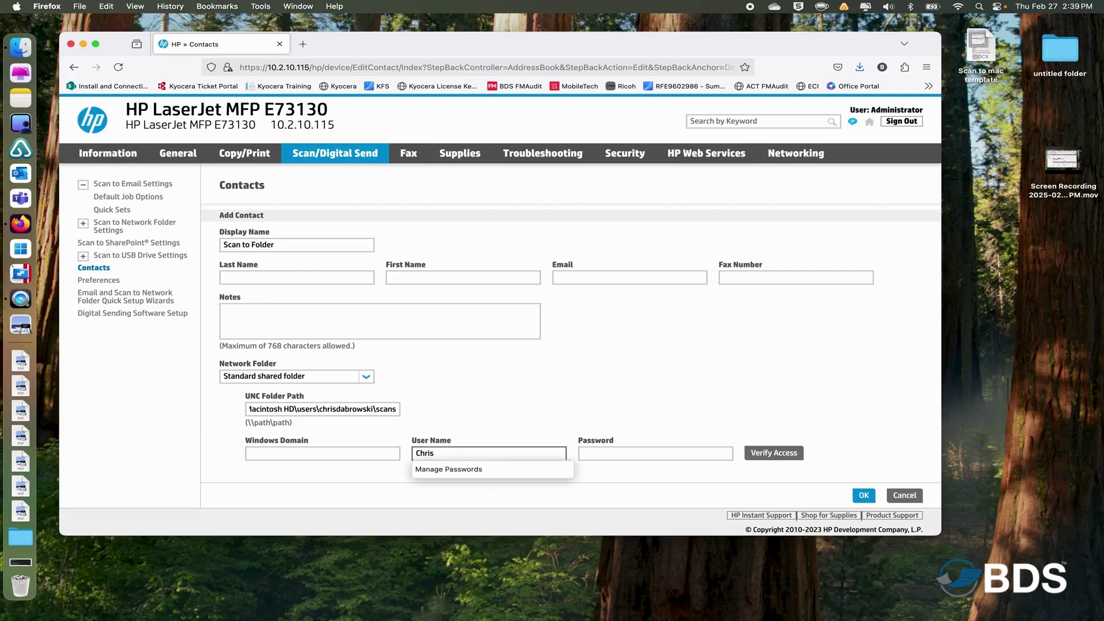
Enter the Mac account's user name and password in the contact's credentials fields.
{"action": "left_click", "coordinate": [582, 453]}
{"action": "type", "text": "••"}
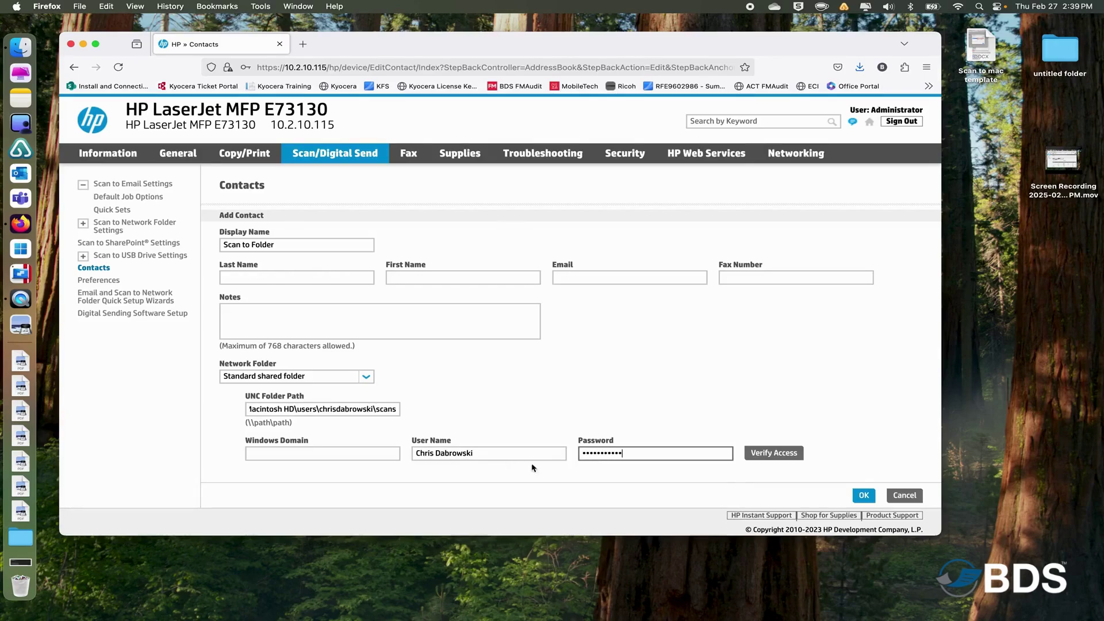
Run Verify Access on the shared Scans folder, declining Firefox's offer to save the login.
{"action": "left_click", "coordinate": [771, 455]}
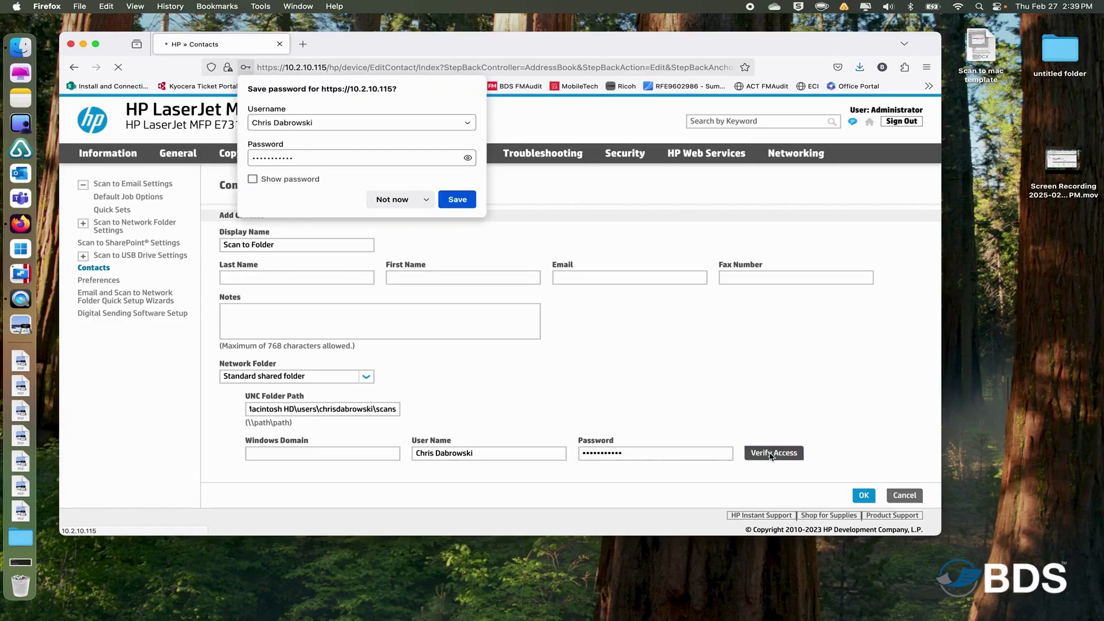
{"action": "left_click", "coordinate": [393, 199]}
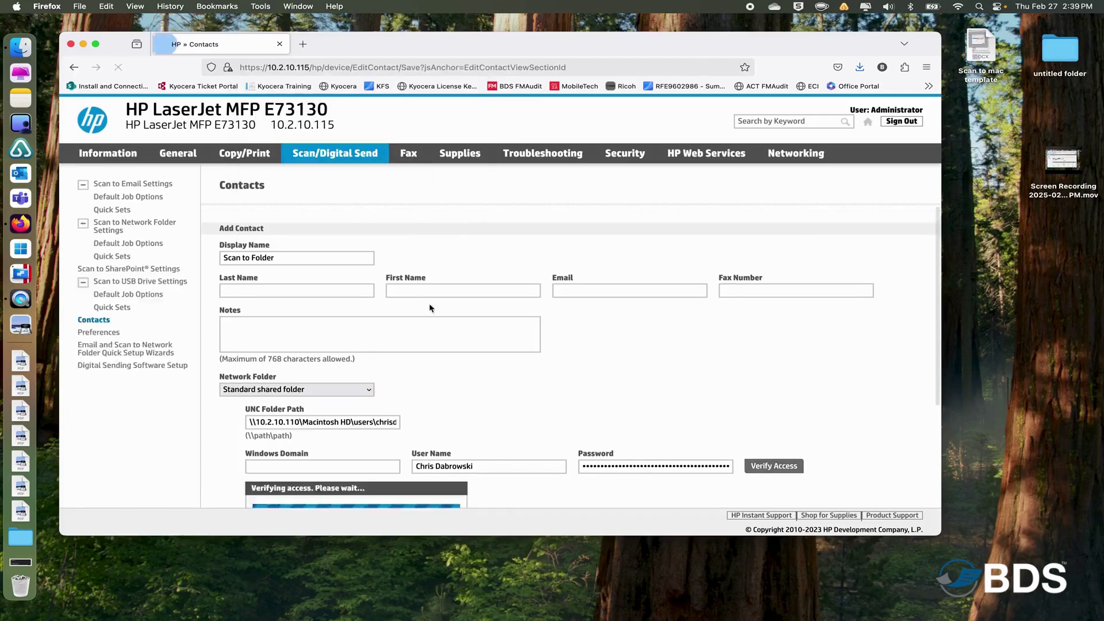
{"action": "scroll", "coordinate": [390, 385], "scroll_direction": "down", "scroll_amount": 2}
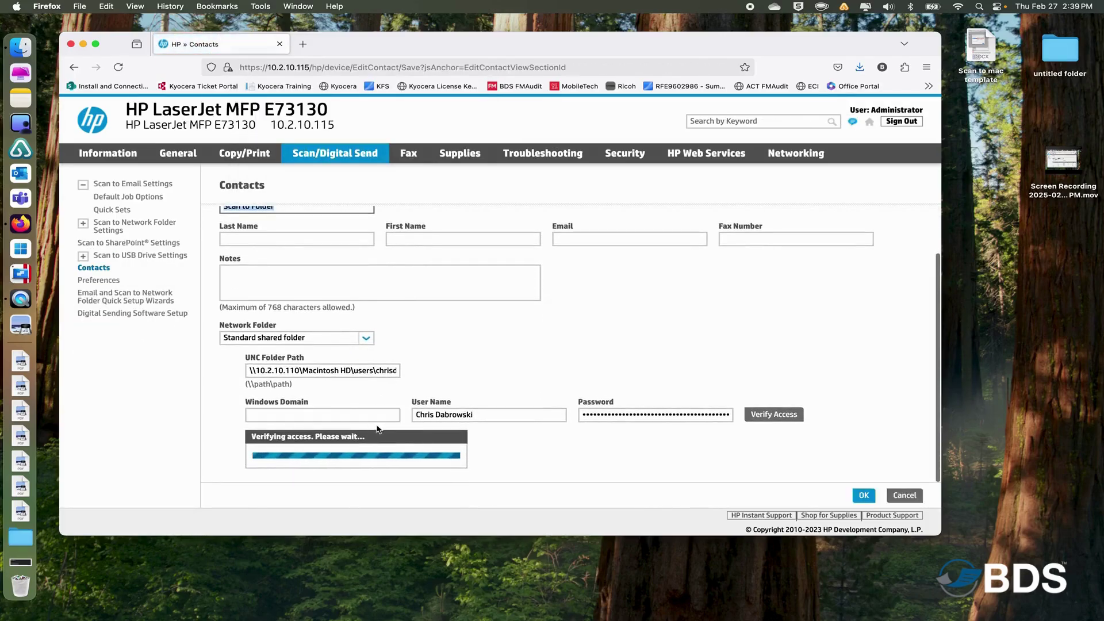